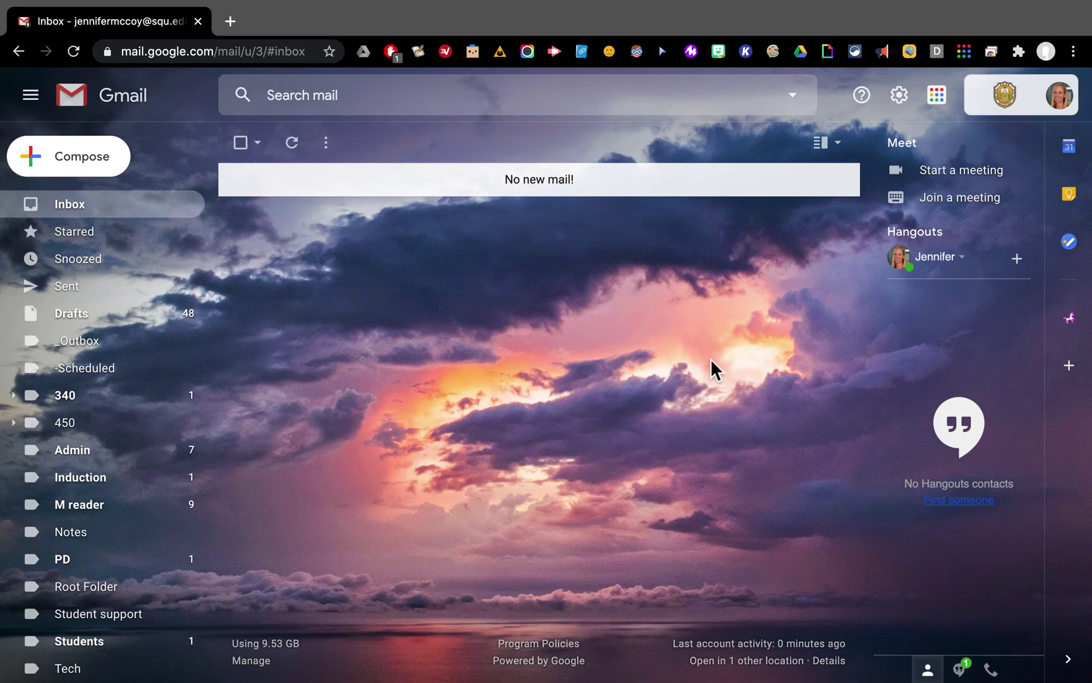
Step: Open My Drive from the Google apps grid and focus the Search in Drive box
click(938, 96)
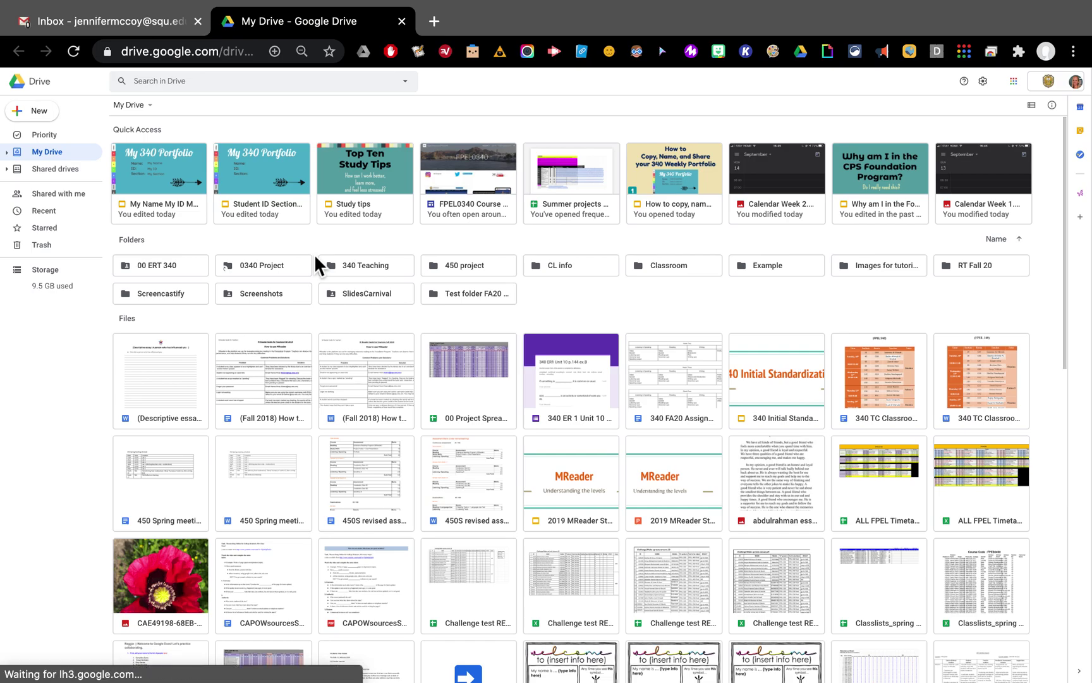
click(313, 82)
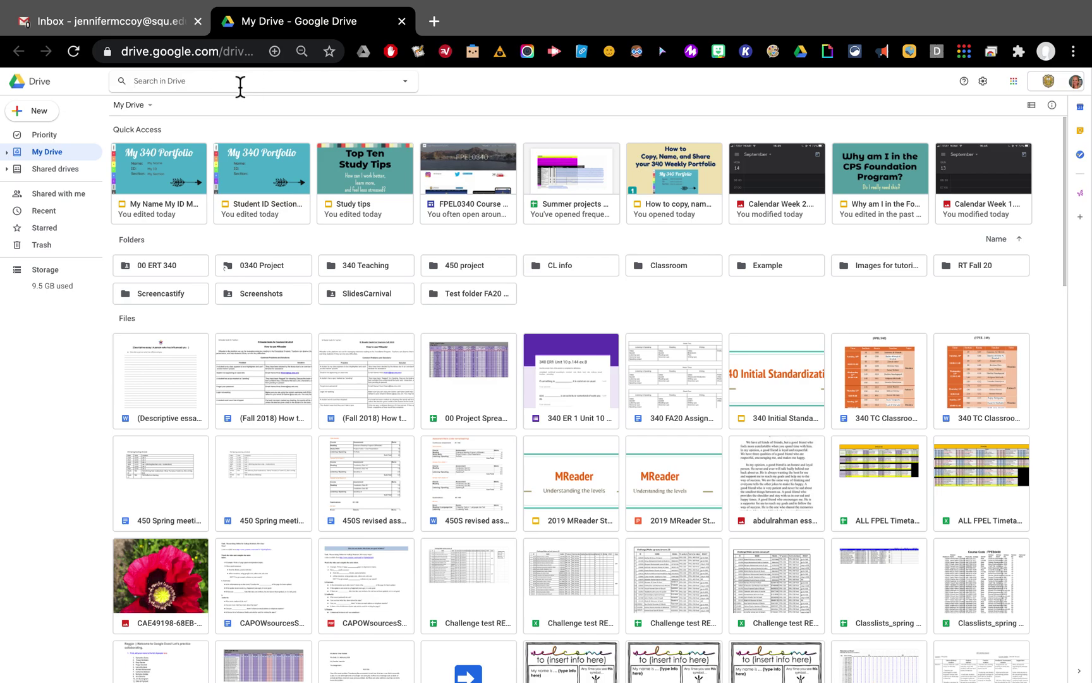
Step: Search Drive for 'weekly portfolio' to locate the 340 Weekly Portfolio presentation
text(we)
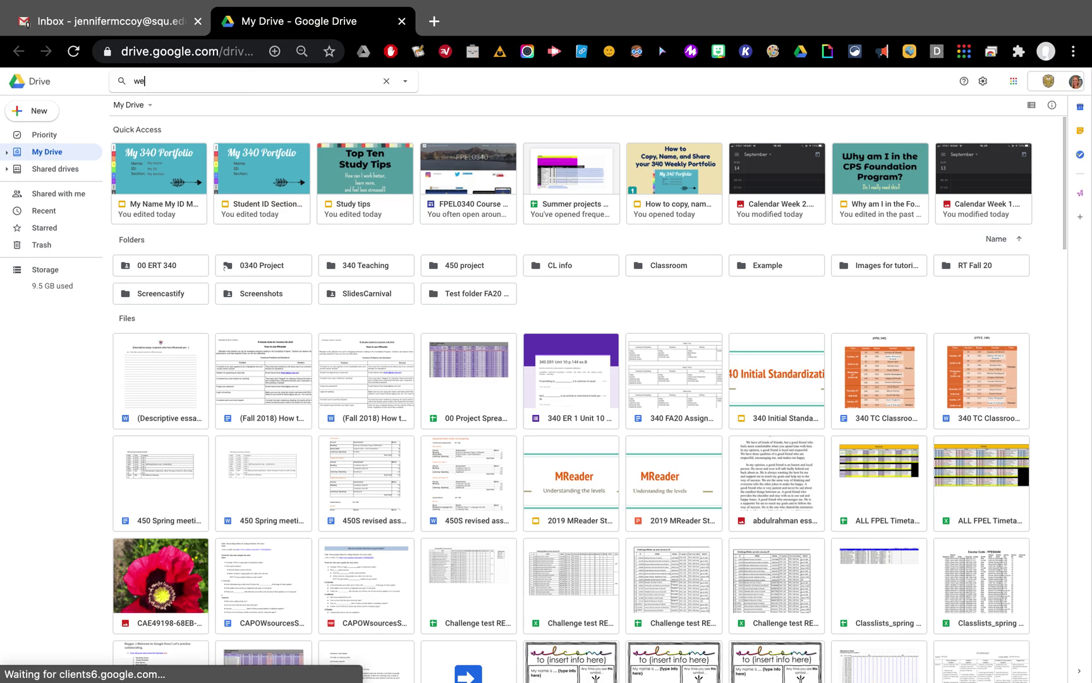
text(ekly po)
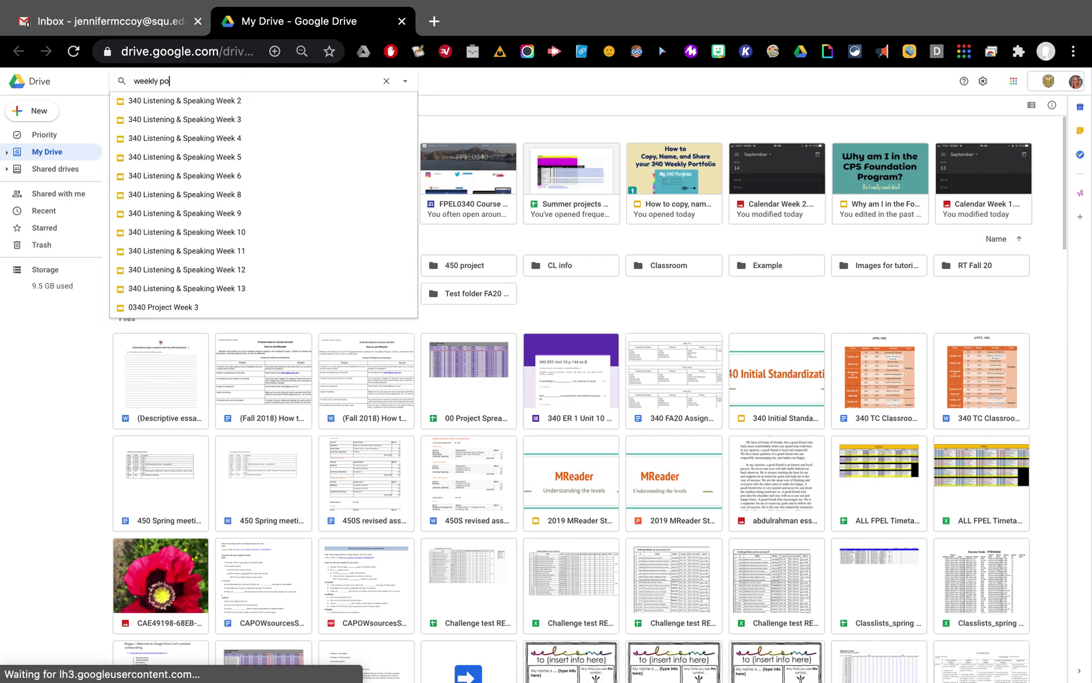
text(rtfolio)
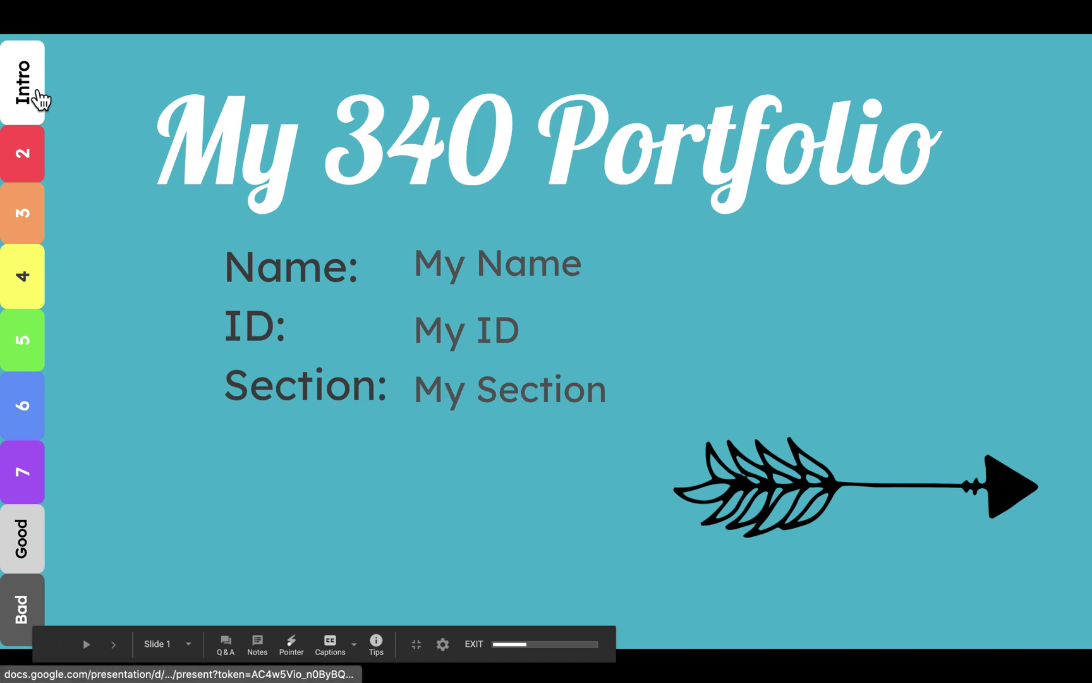
Step: Step through the Instructions, Your marks and How to use slides to Week Two
click(36, 98)
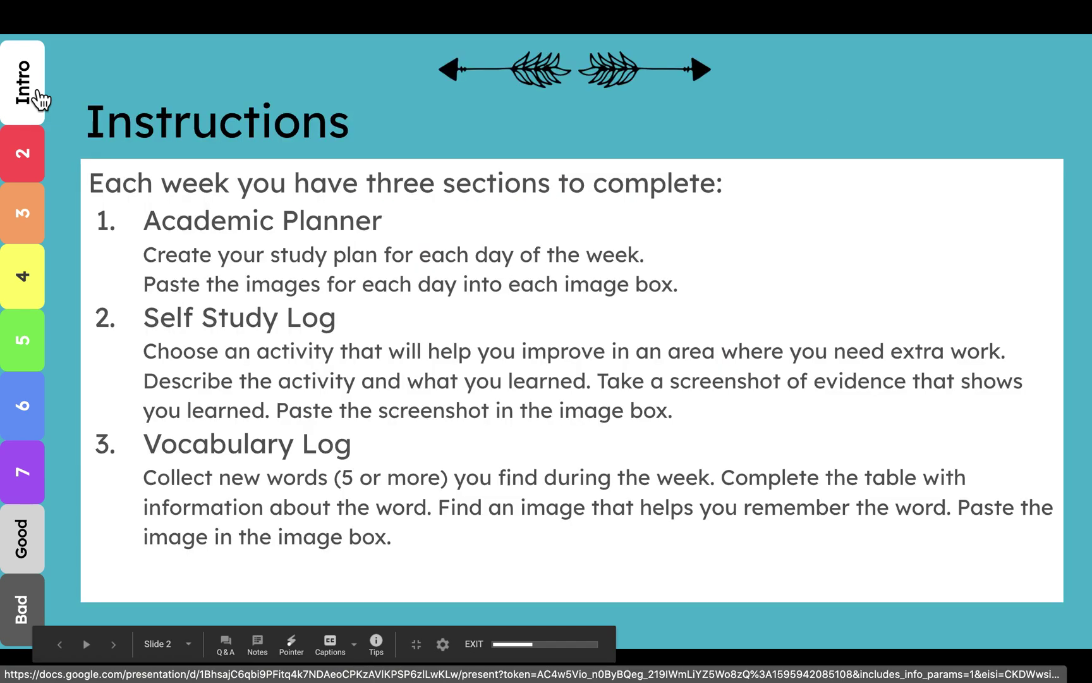
click(626, 88)
click(626, 88)
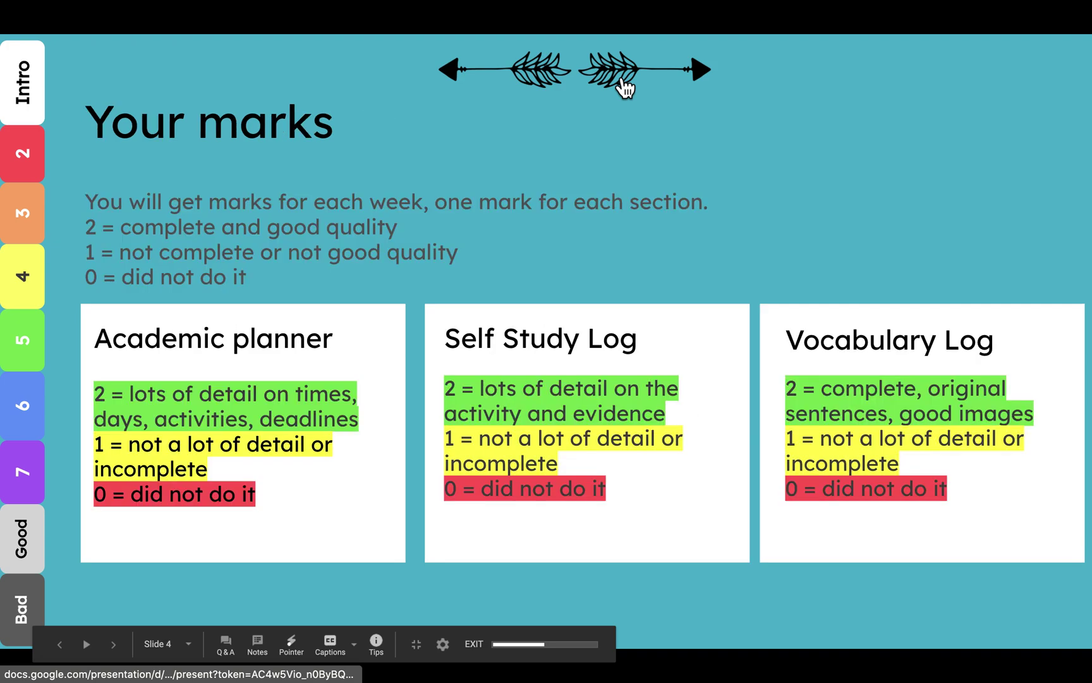
click(626, 88)
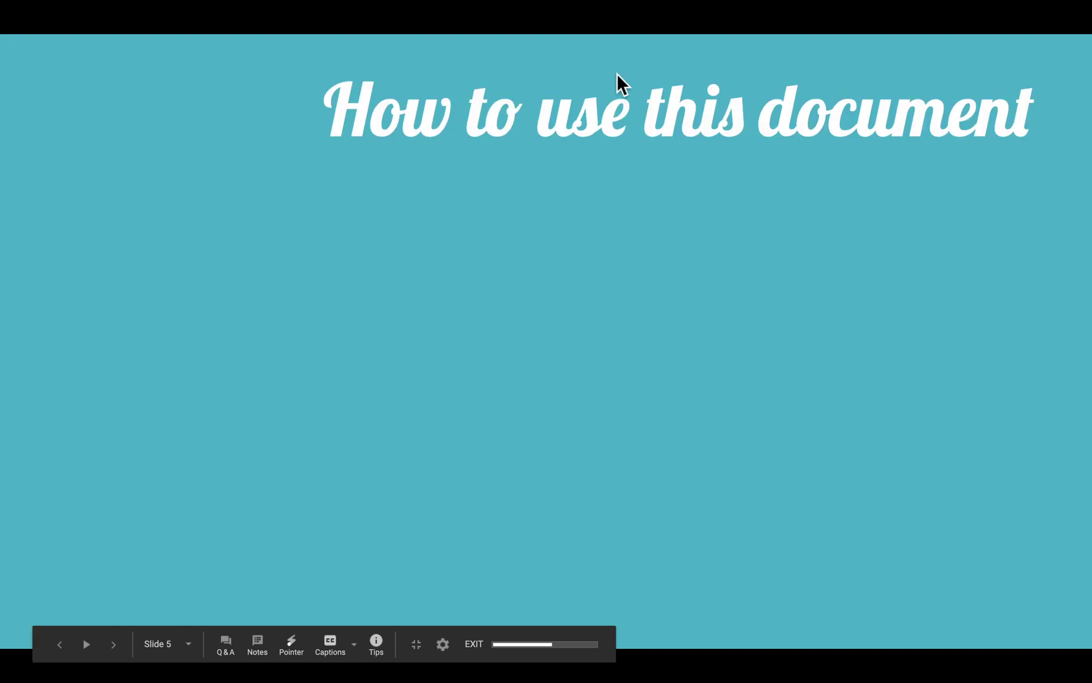
key(Right)
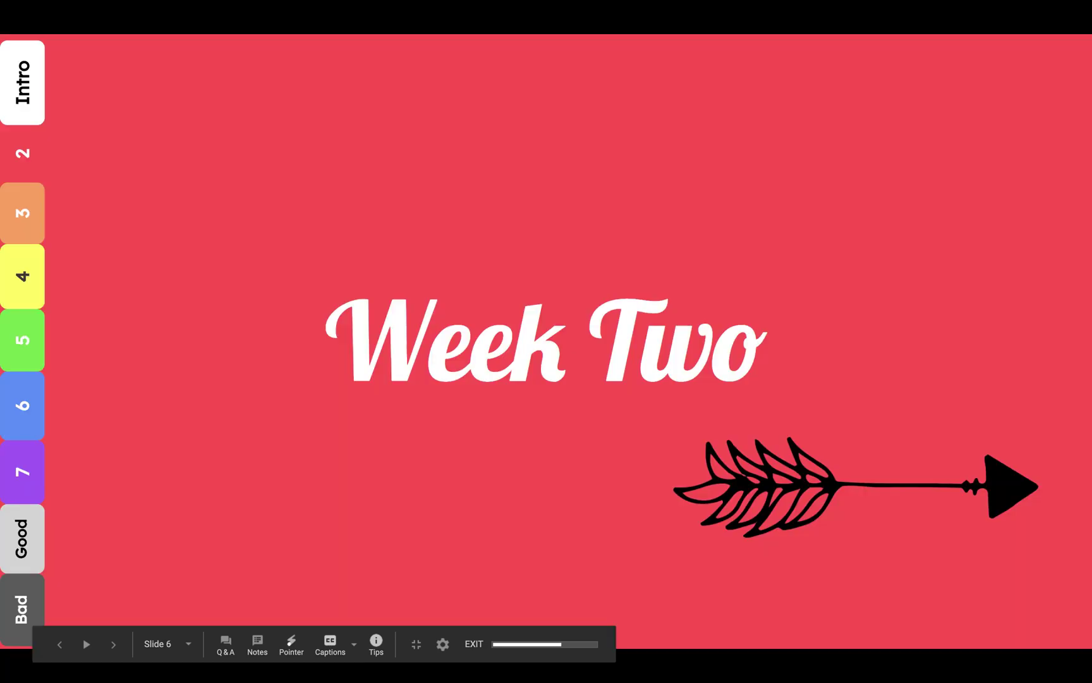
Step: Jump through the Week Three to Week Seven side tabs, then advance to Vocab Log 1
click(24, 222)
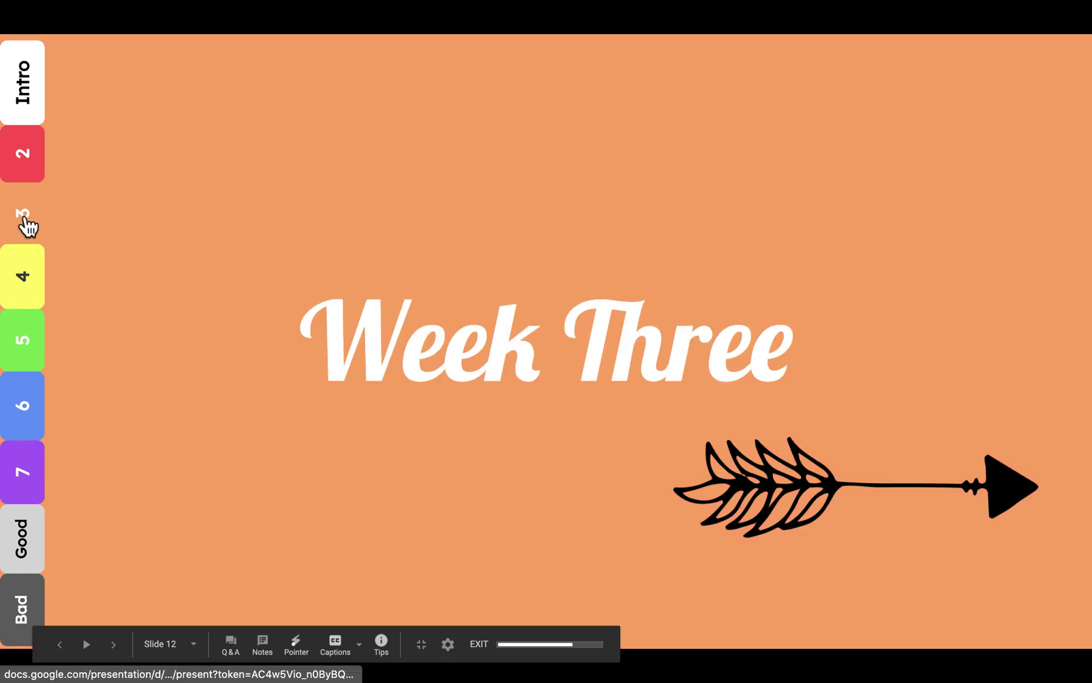
click(27, 277)
click(29, 342)
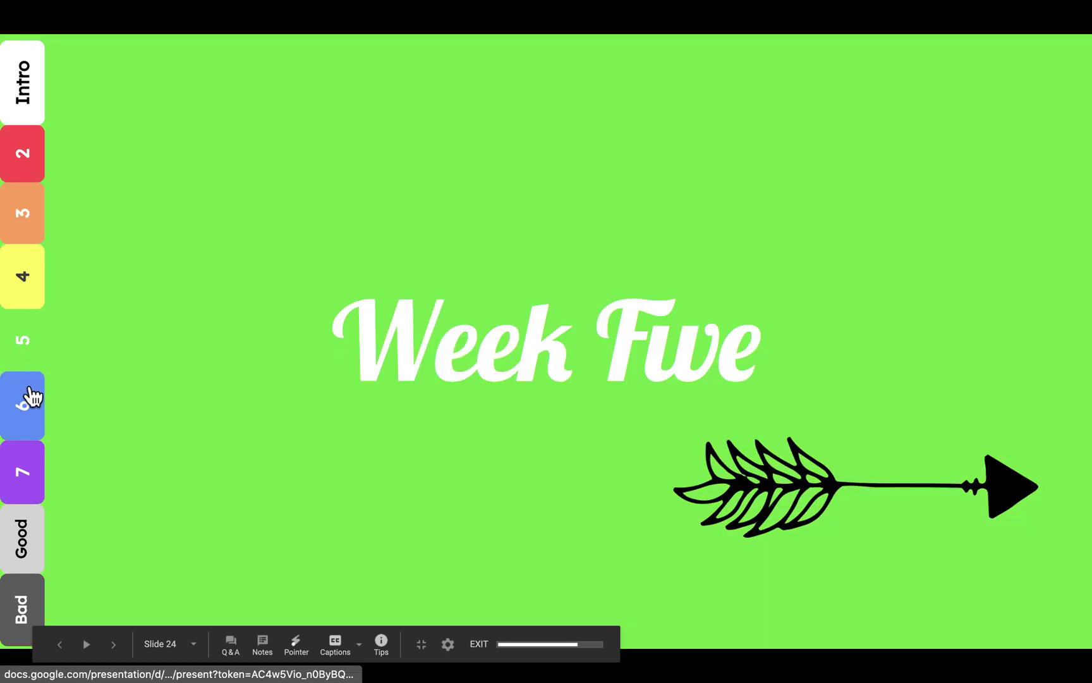
click(32, 412)
click(30, 481)
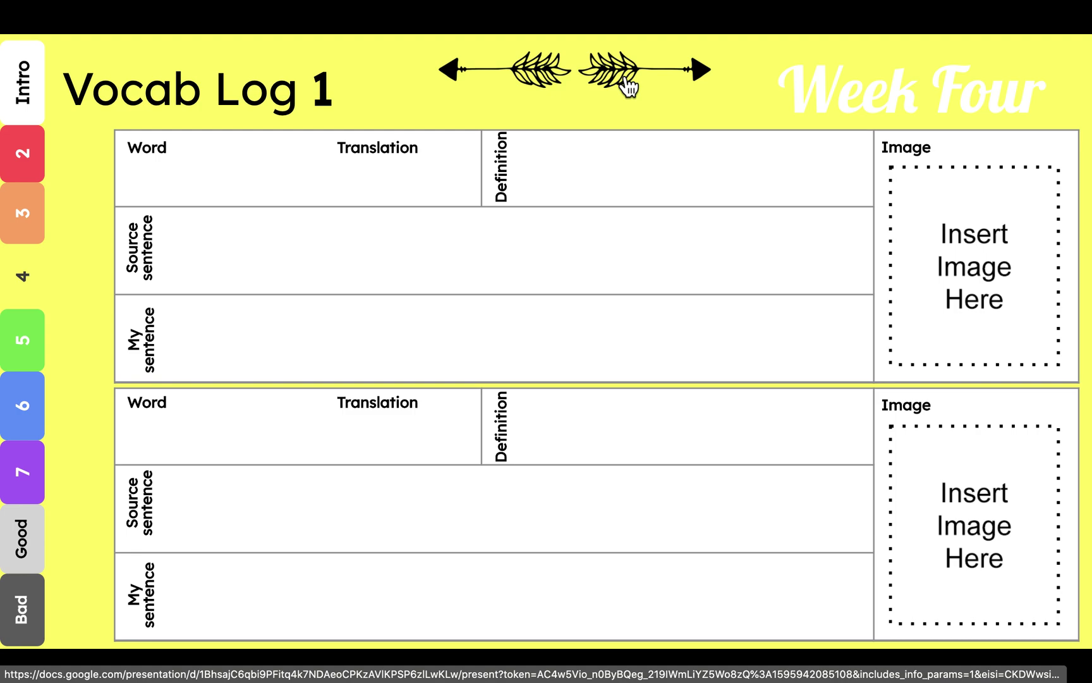
Step: Advance past the vocab logs and Self Study Log, then return to Week Two's Weekly Planner
click(629, 86)
click(630, 86)
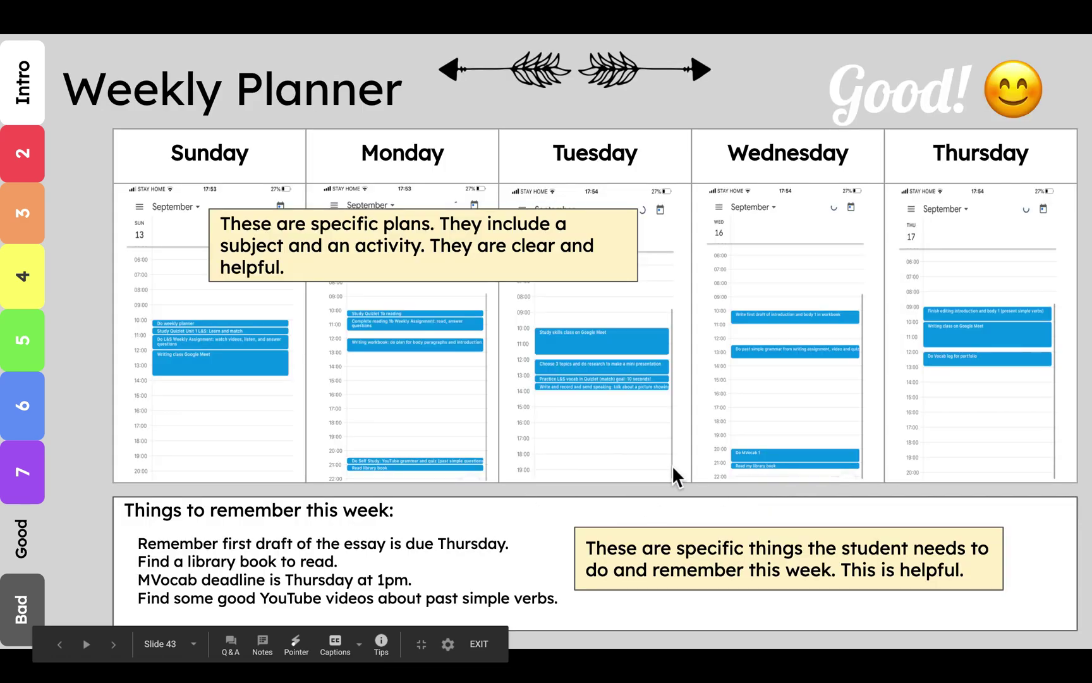
click(626, 76)
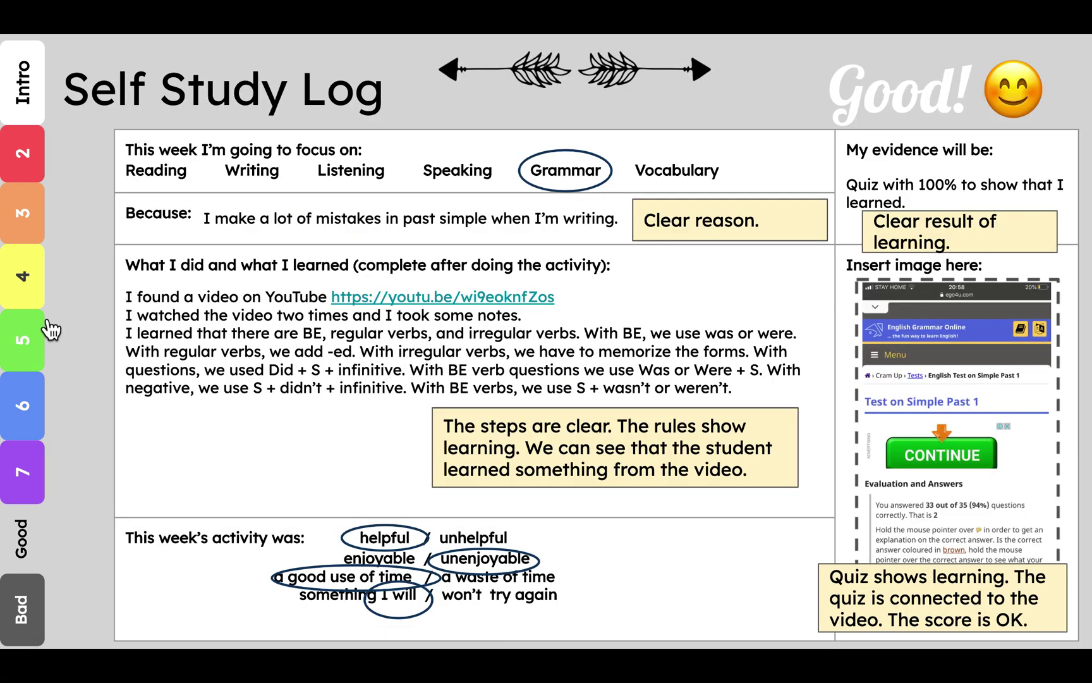
click(38, 166)
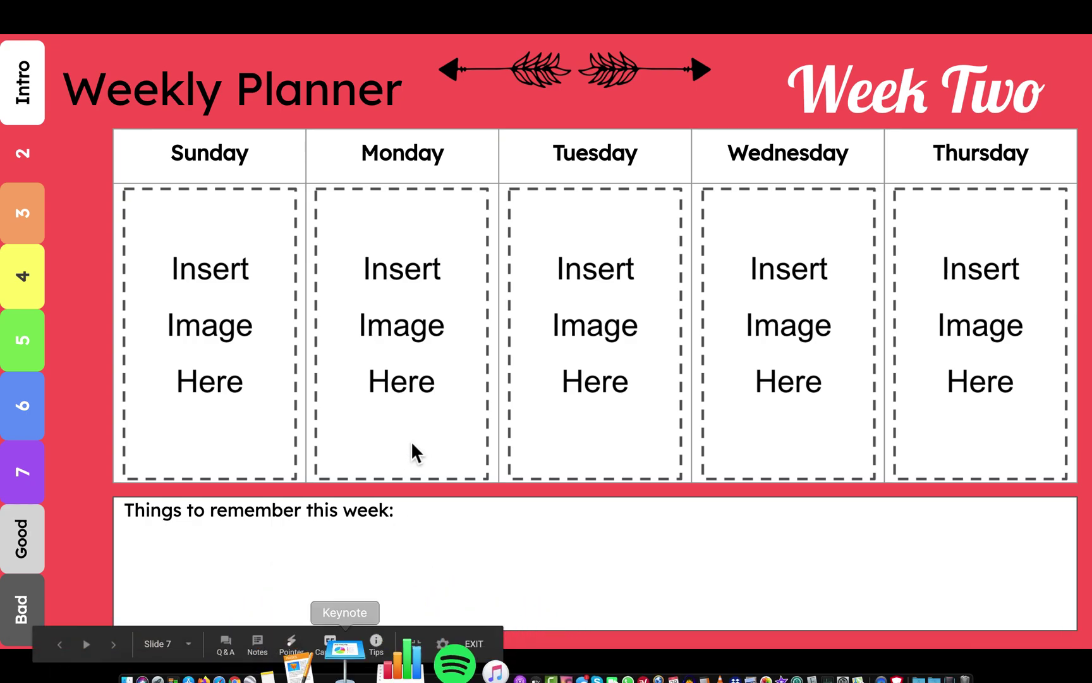
Step: Exit the slideshow, select the Sunday placeholder on slide 7, and show its Replace image choices
click(475, 644)
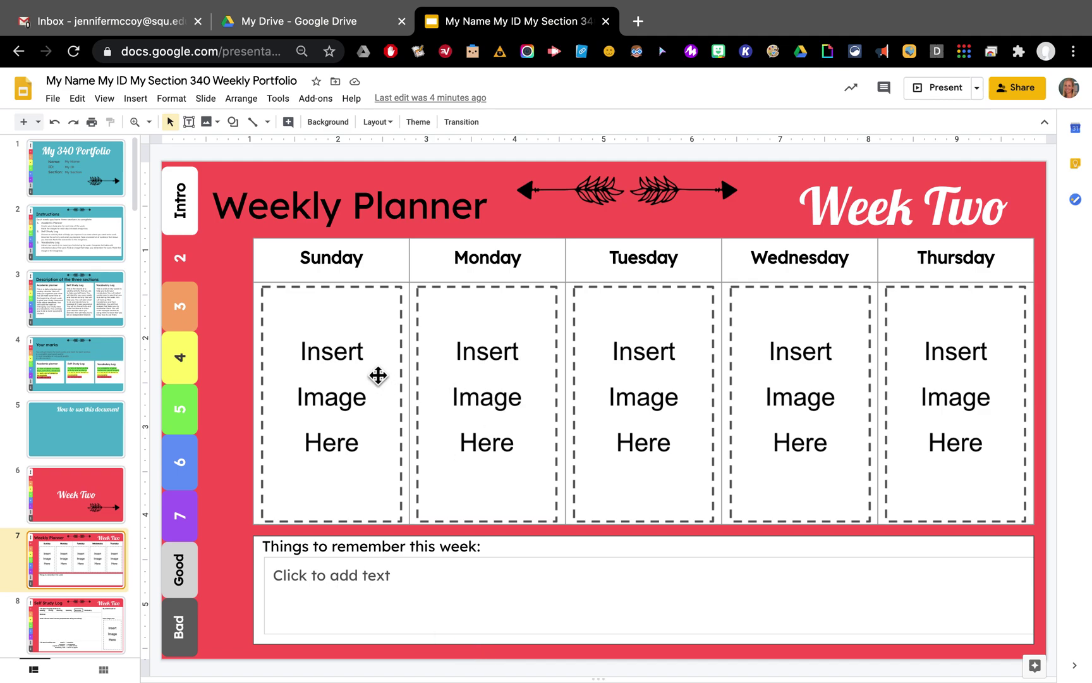
click(341, 375)
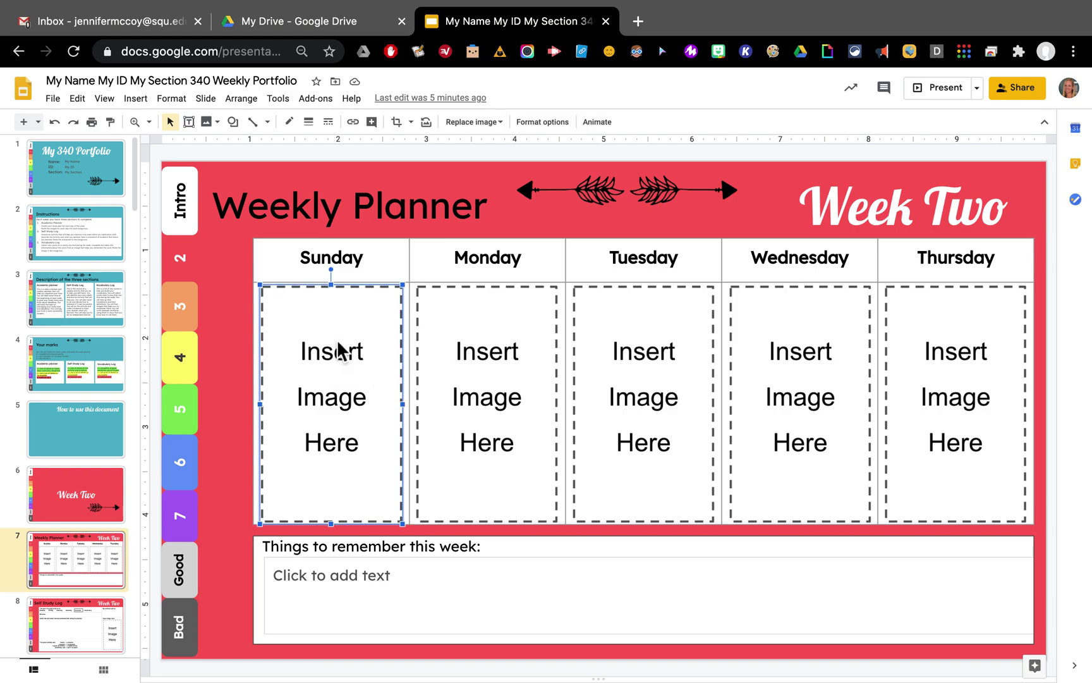
click(506, 135)
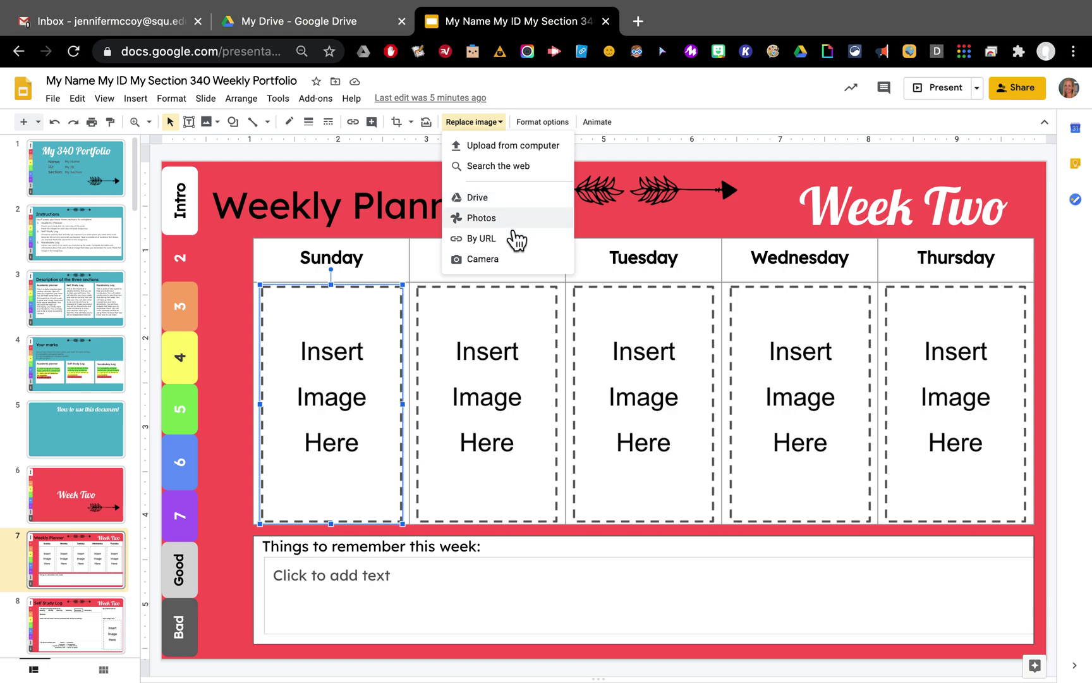
Step: Replace the Sunday placeholder with the 'Calendar Week 1' screenshot found in Drive
click(511, 196)
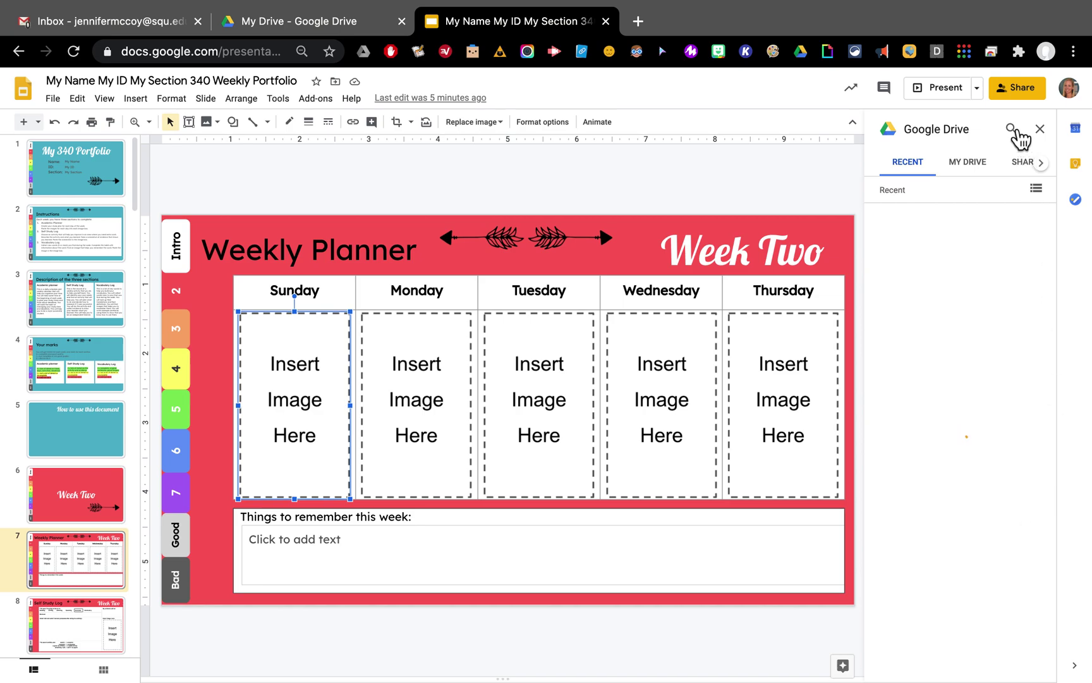
click(1011, 129)
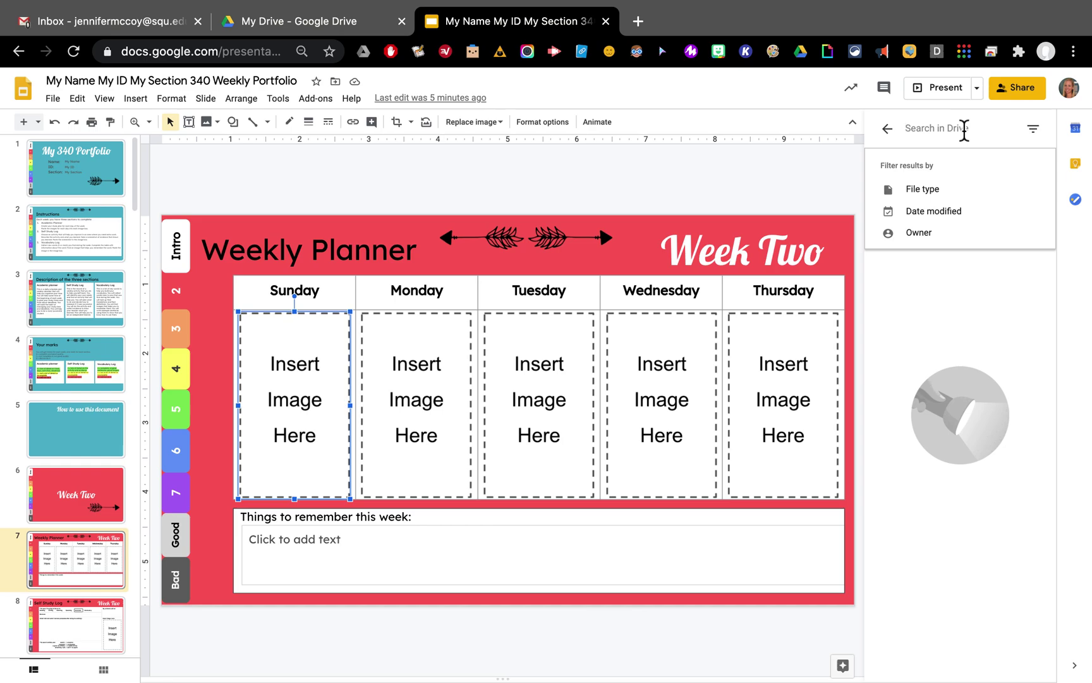
text(Calendar We)
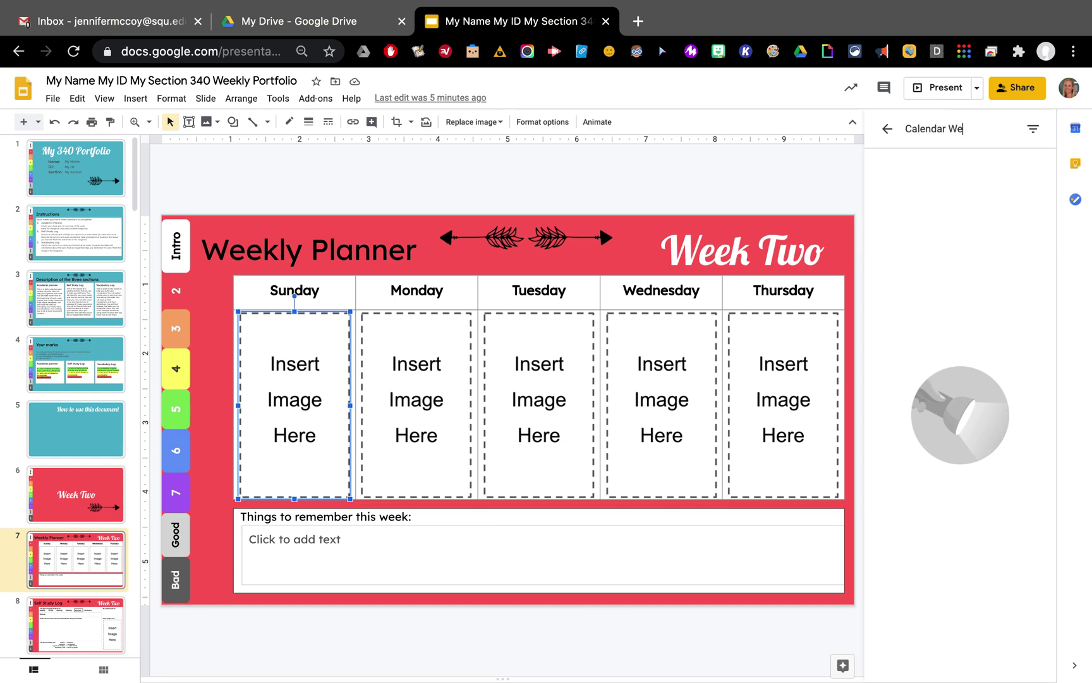
text(ek 1)
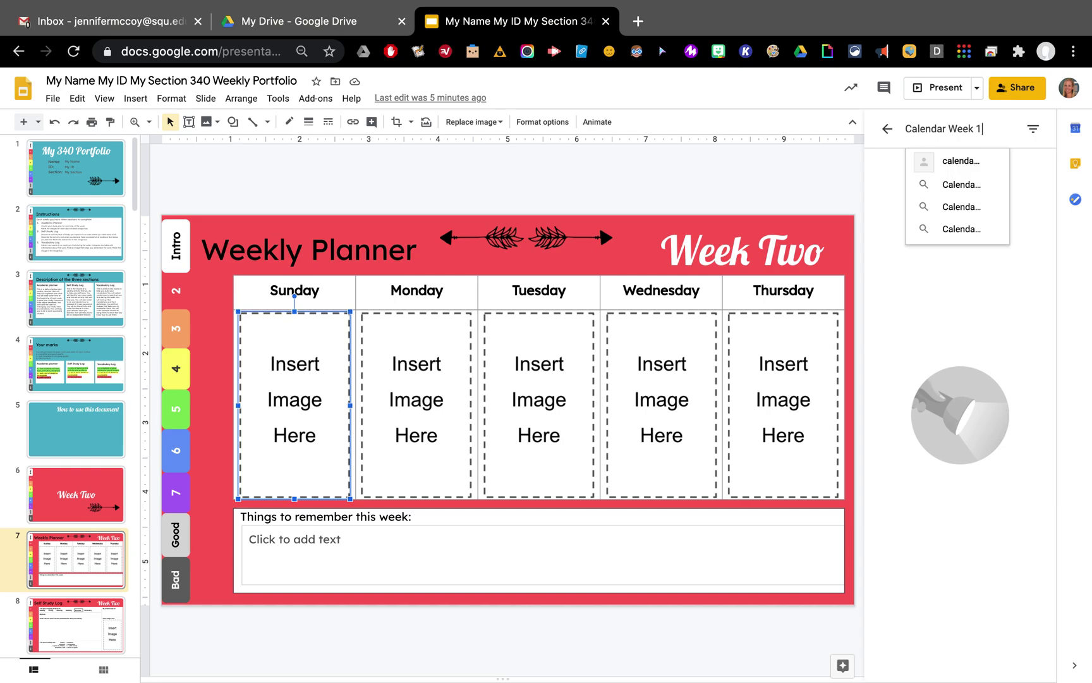
key(Return)
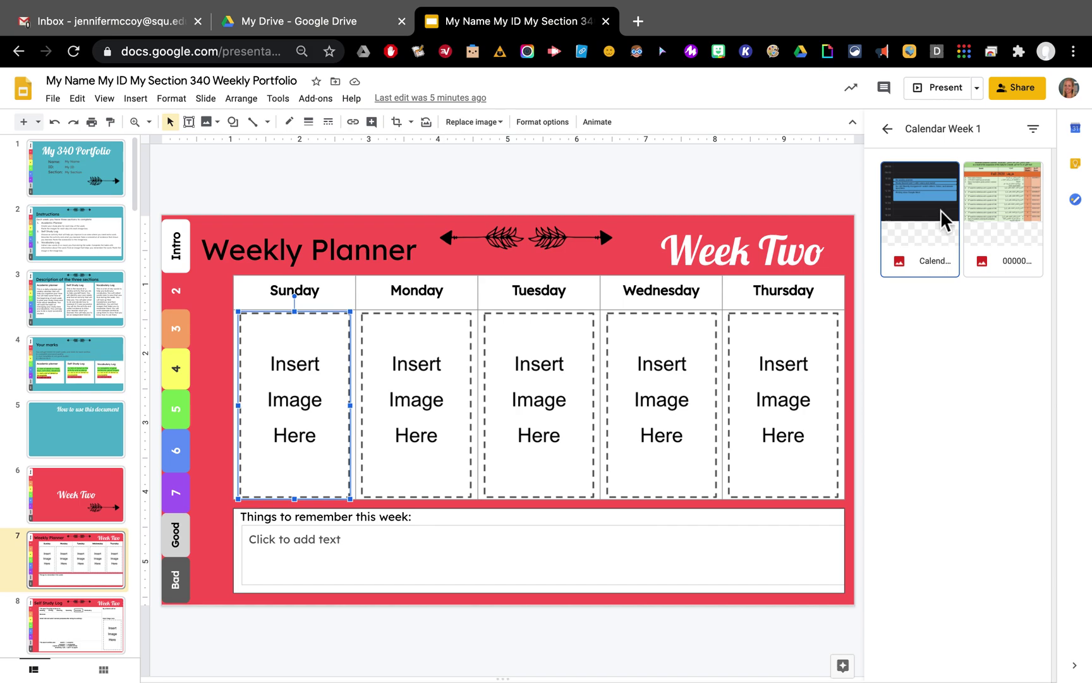
click(946, 221)
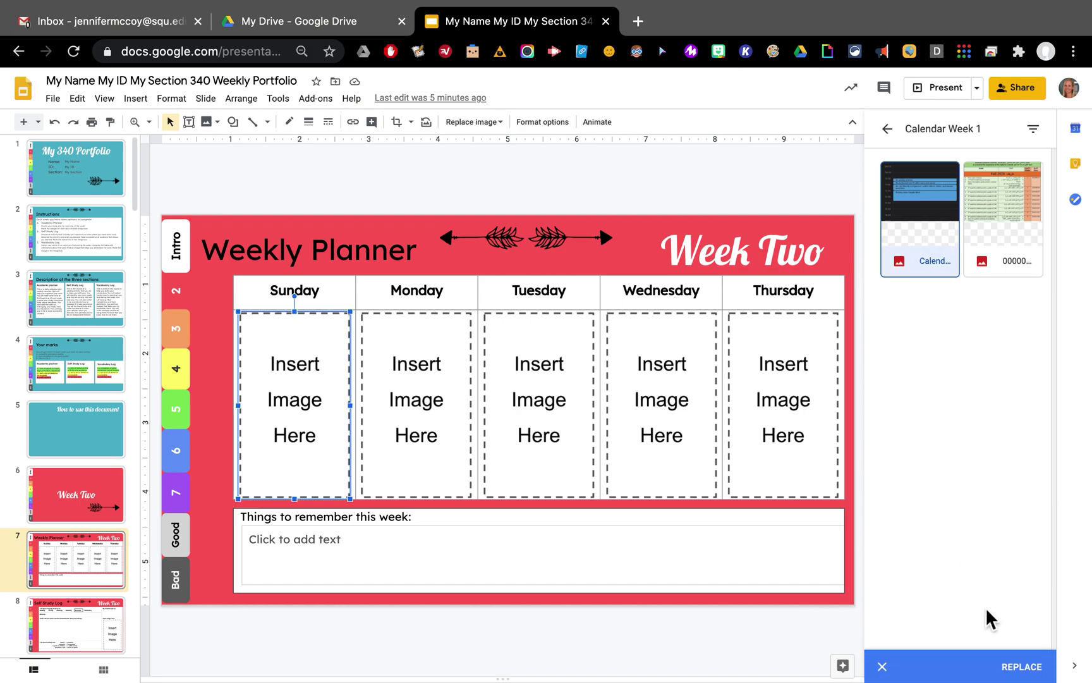
click(1022, 668)
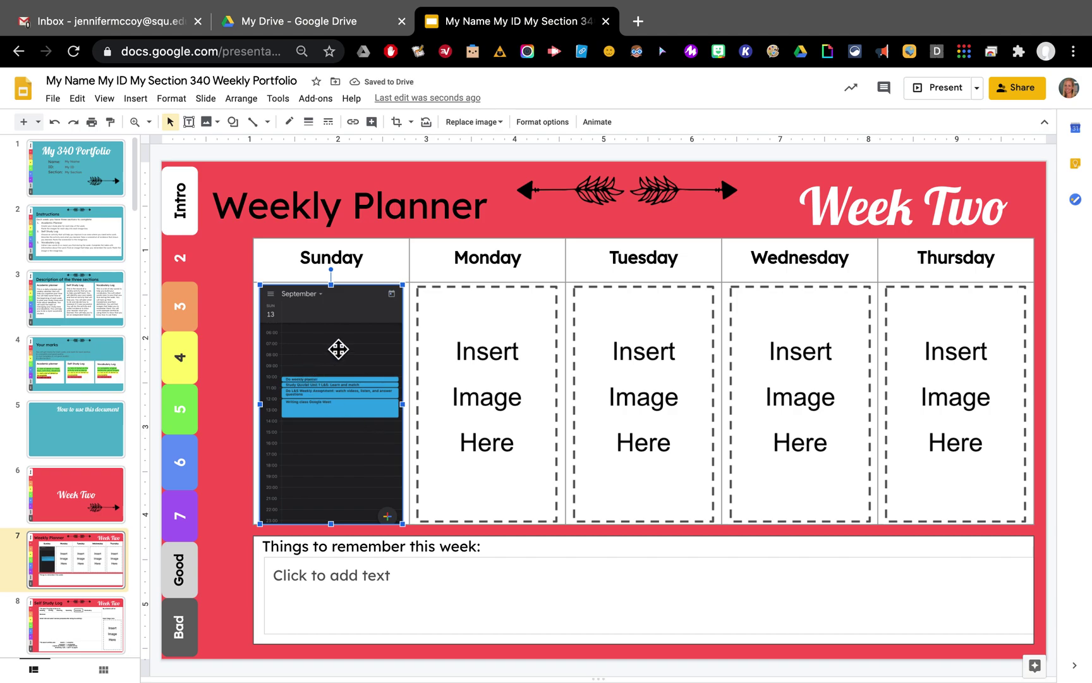
click(401, 285)
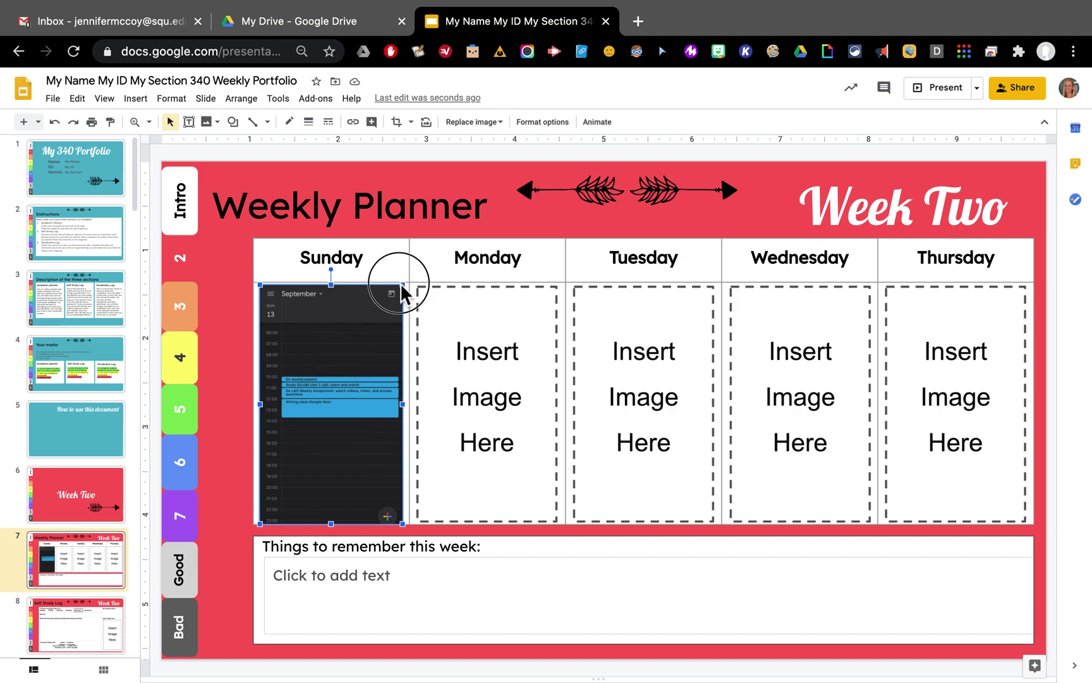
click(344, 346)
drag(400, 285, 515, 227)
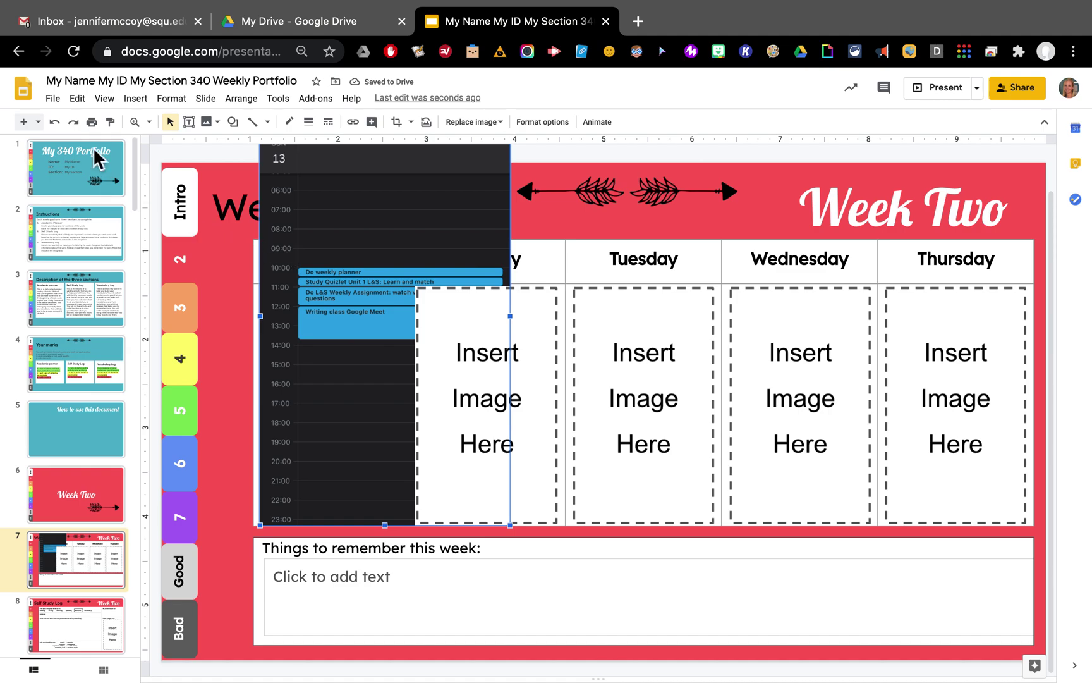
click(62, 129)
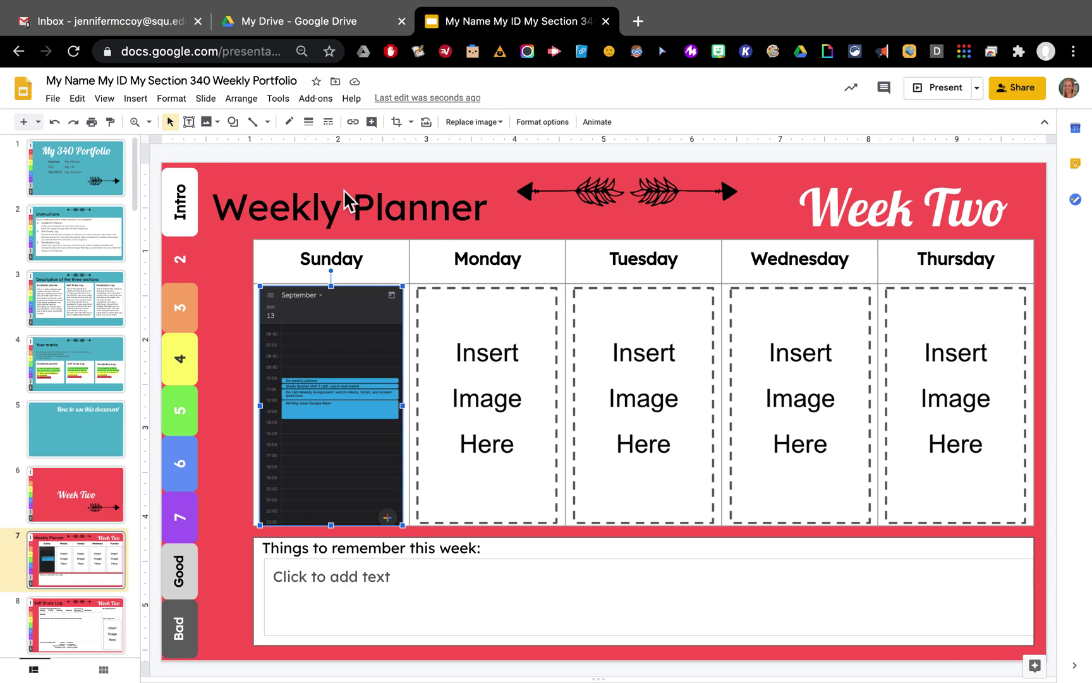
click(66, 129)
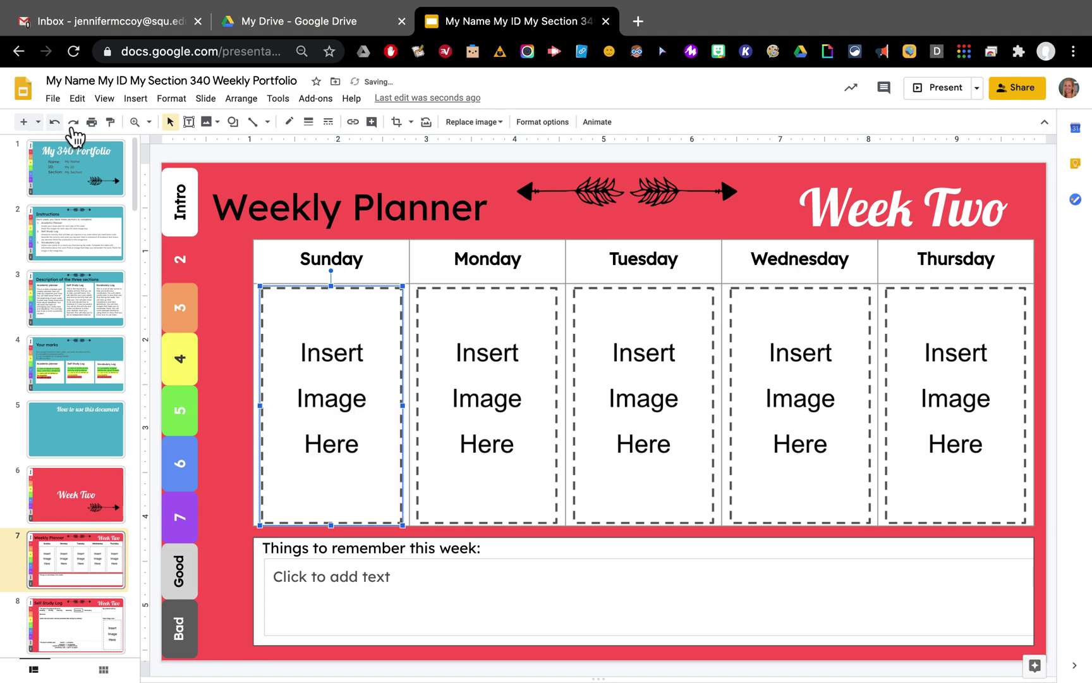
click(74, 122)
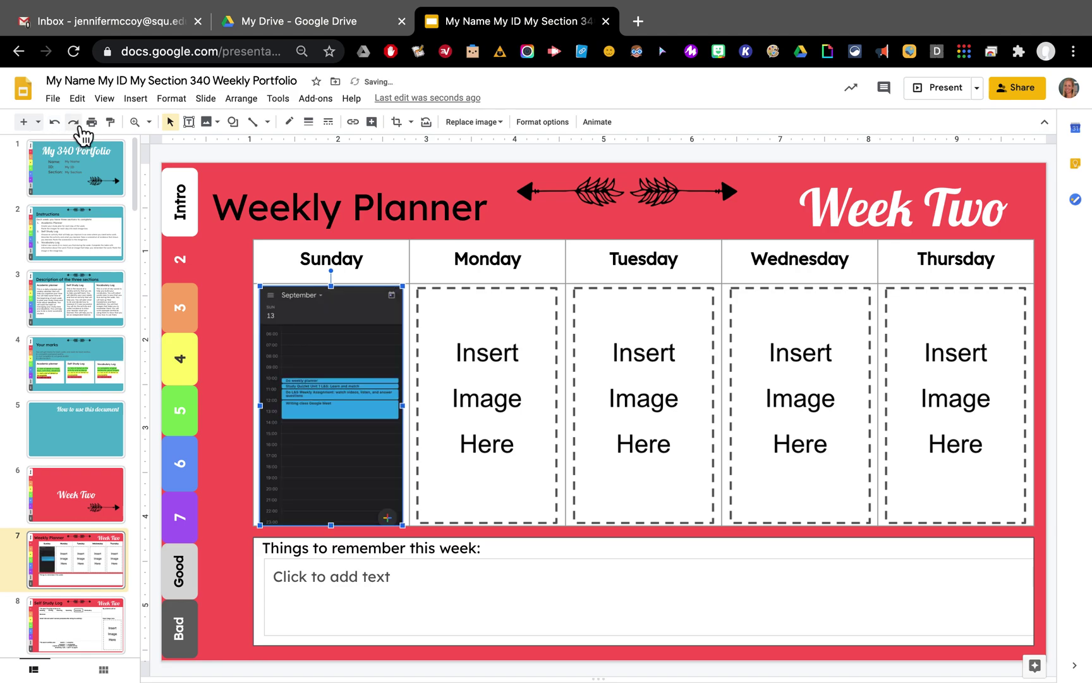
click(438, 261)
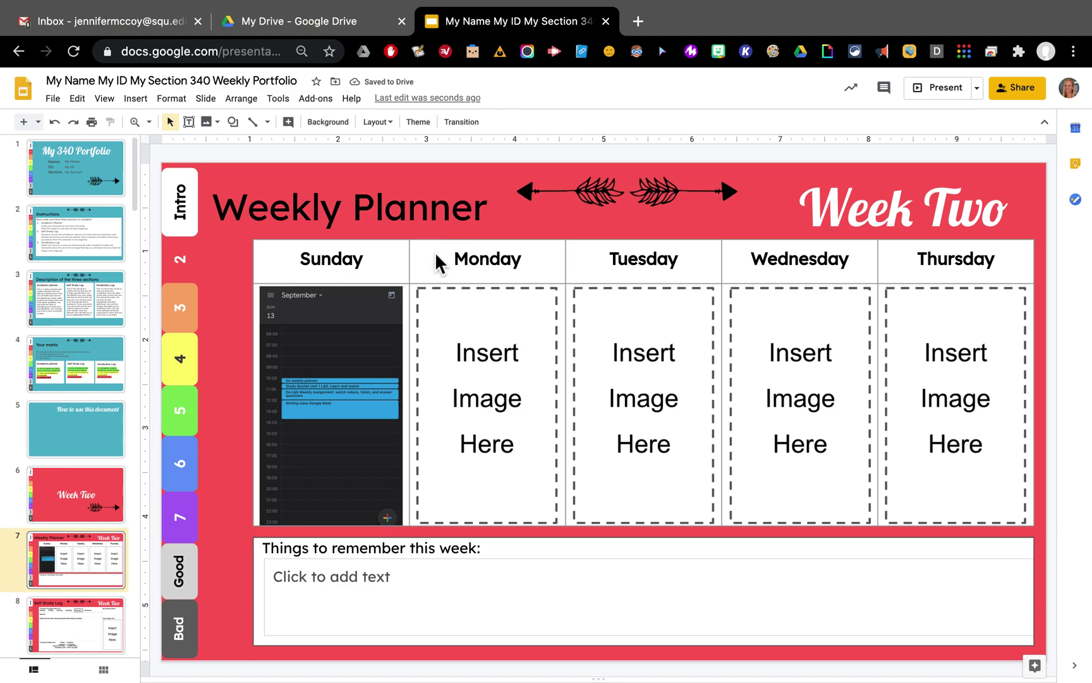
Step: Enter 'Tuesday grammar test at 10am.' in the Things to remember this week box
click(495, 267)
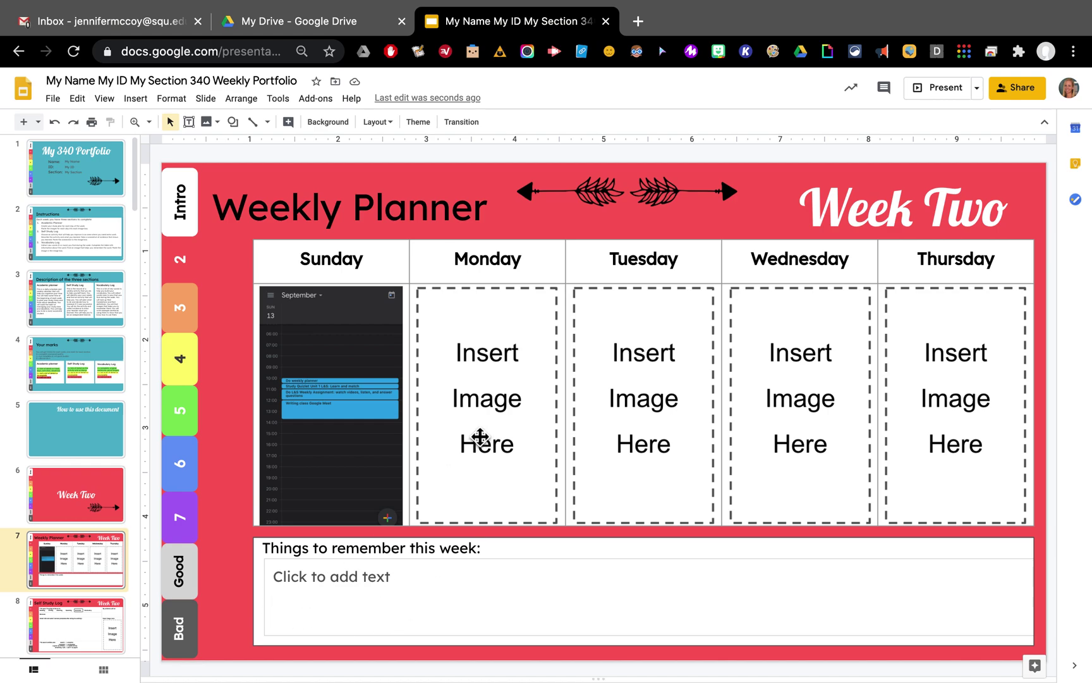
click(436, 583)
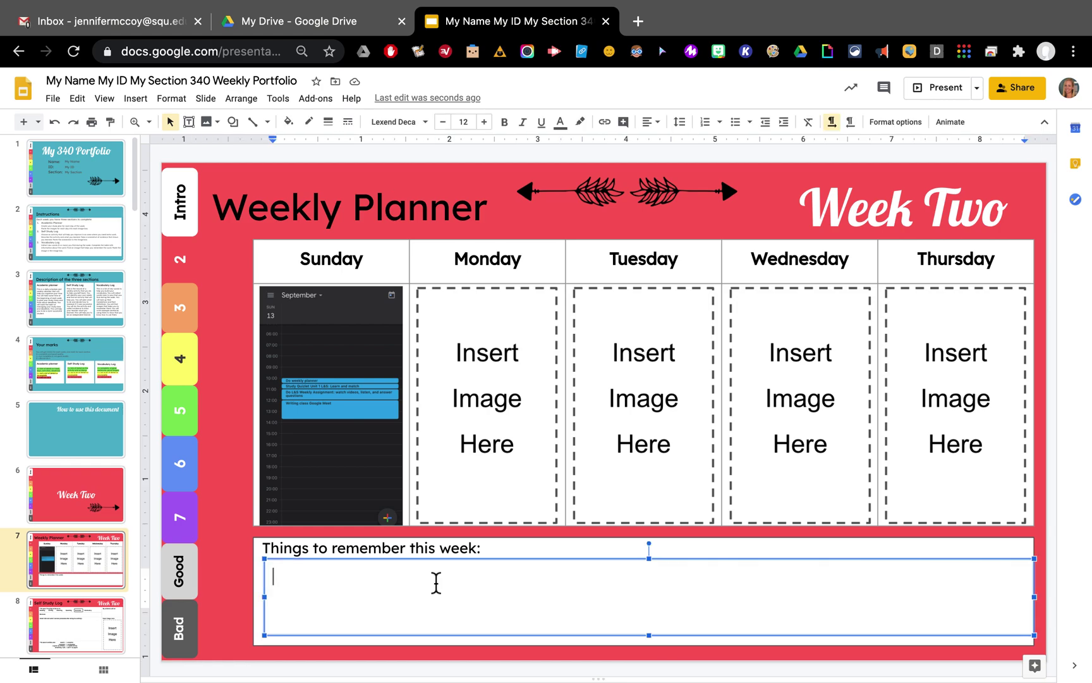
text(Tuesday g)
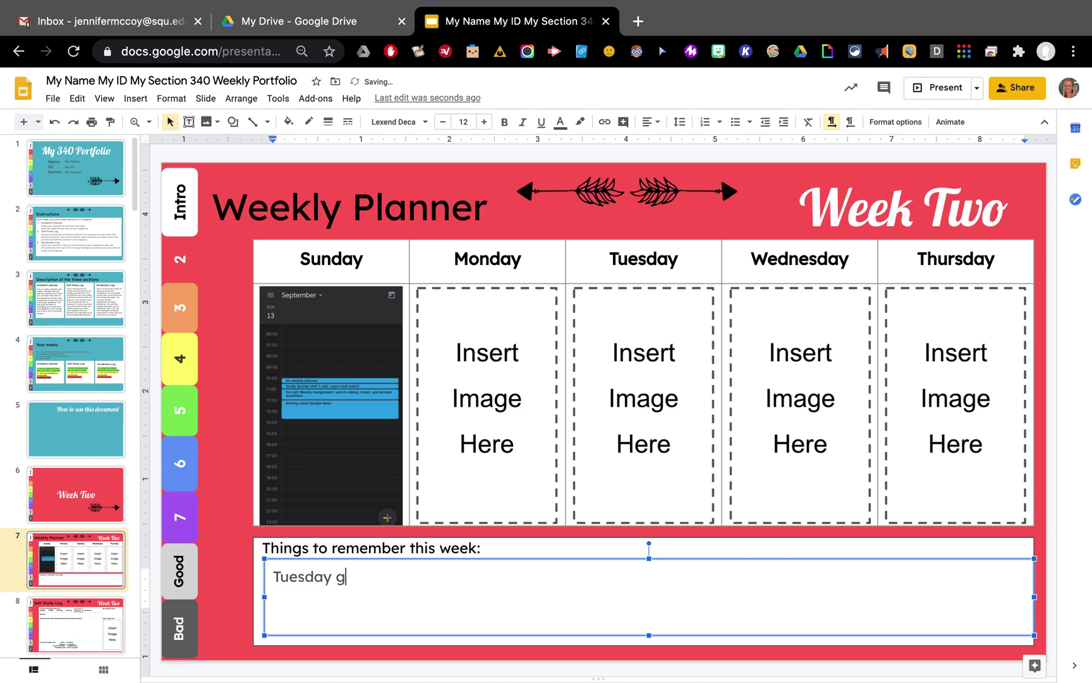
text(rammar test at )
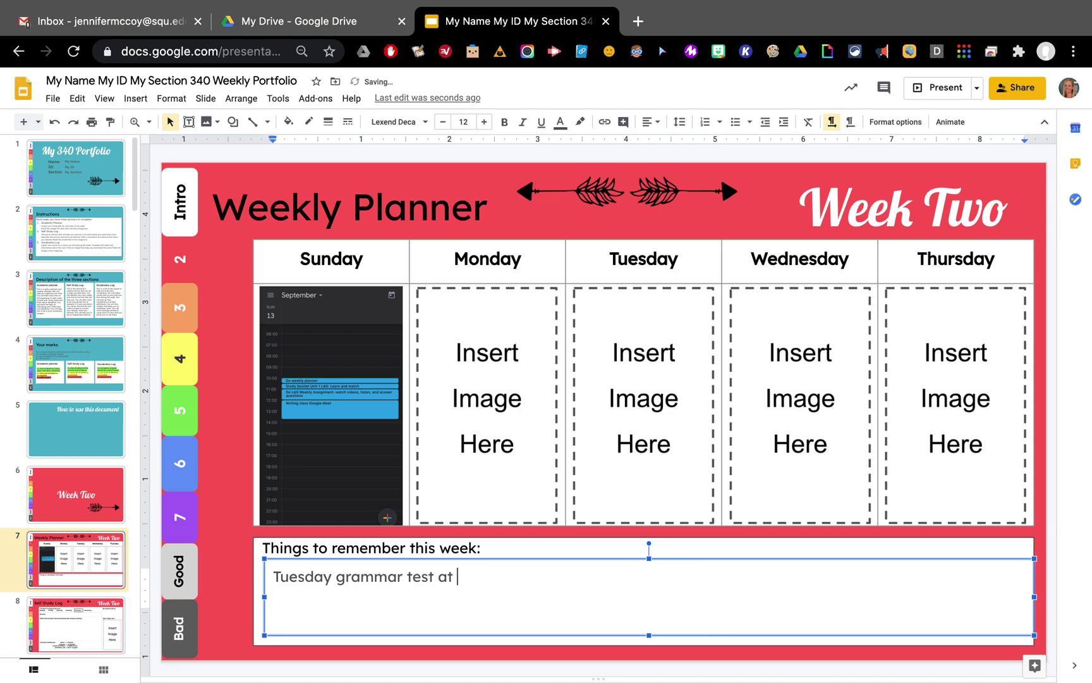
text(10am.)
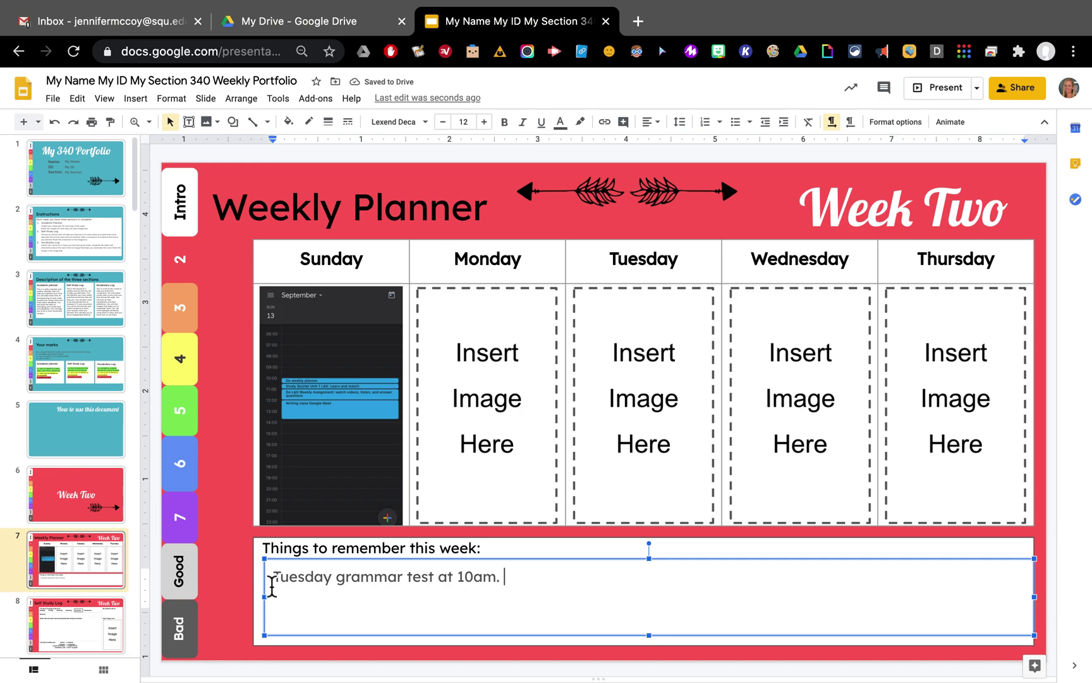
click(239, 573)
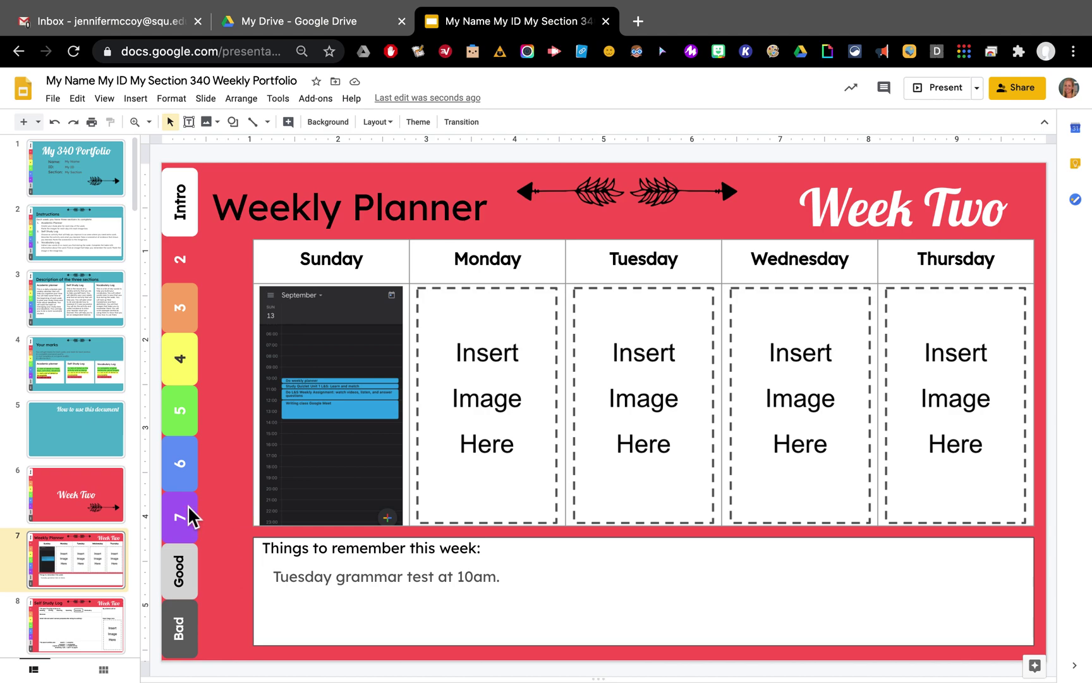
Step: On slide 8, the Self Study Log, check the answer boxes and image options, then delete Grammar's old outline
click(95, 623)
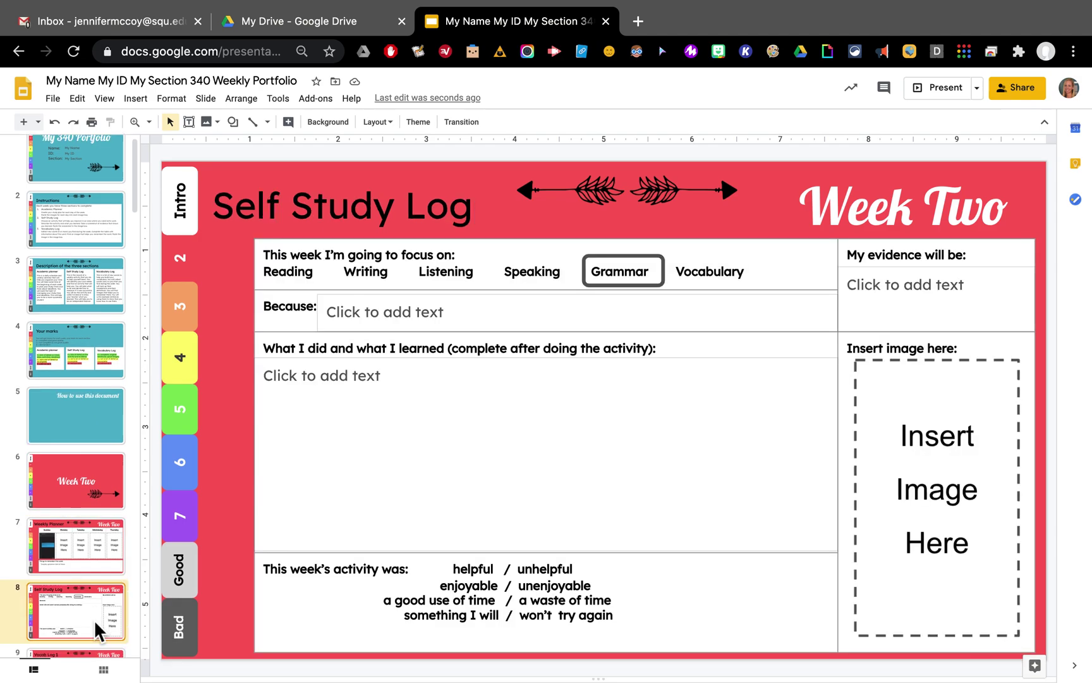
click(442, 316)
click(441, 416)
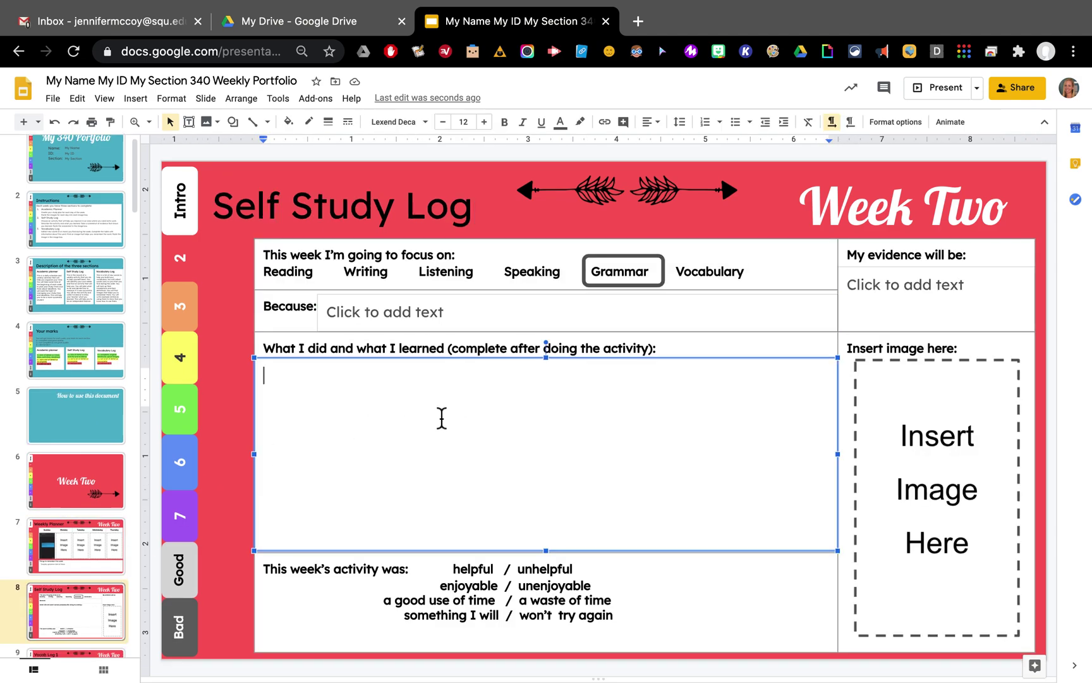
click(982, 283)
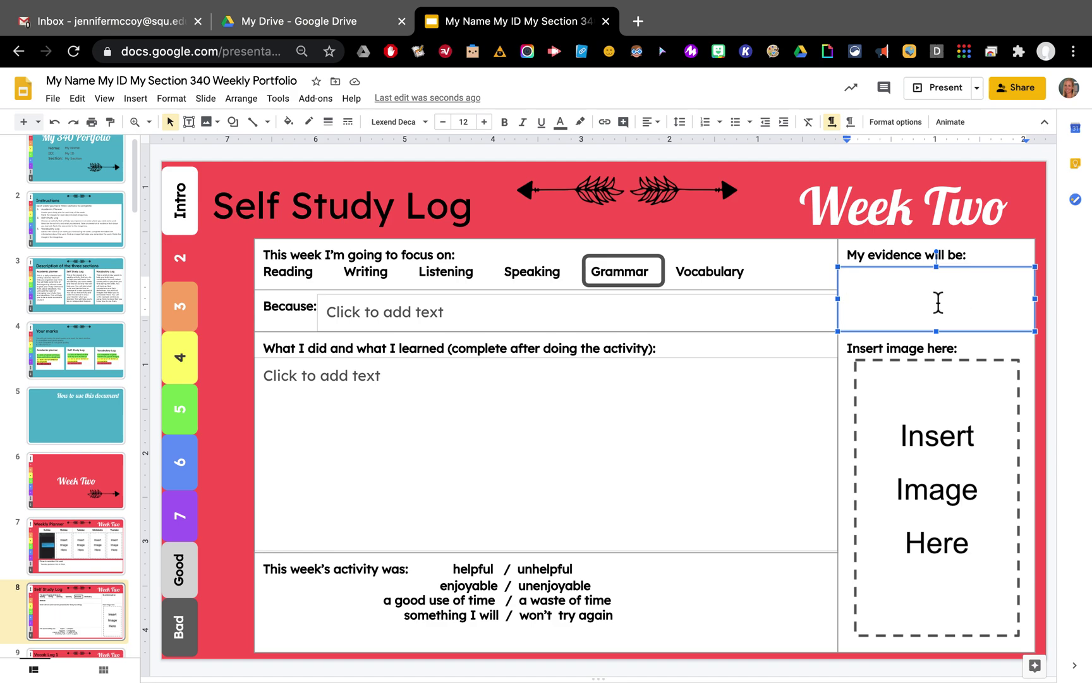
click(936, 464)
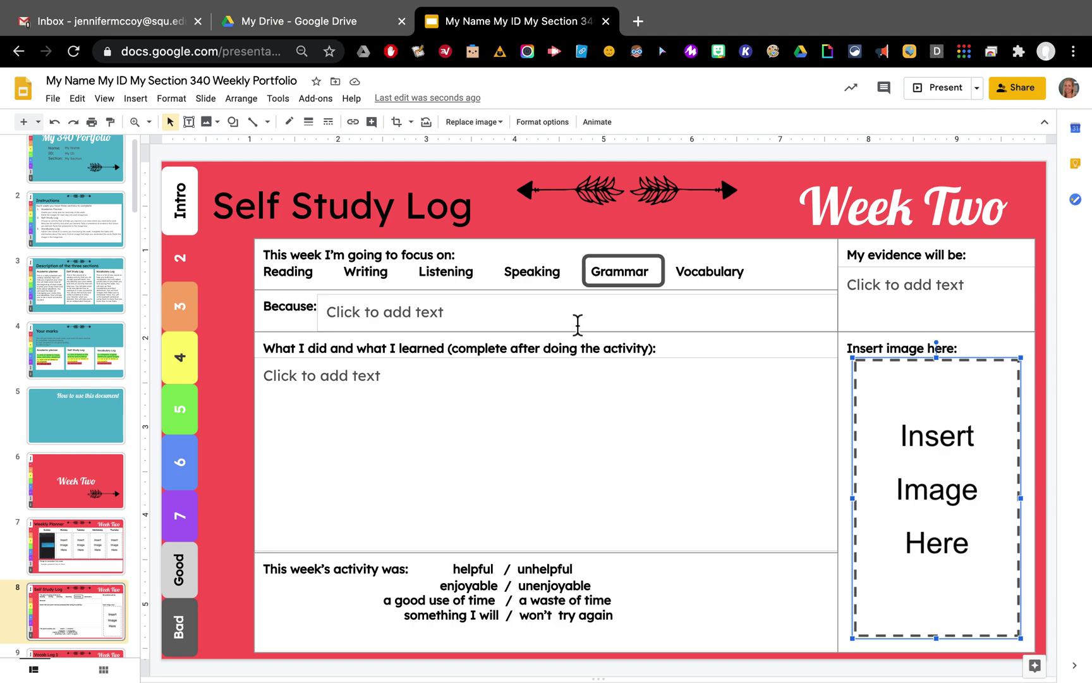
click(495, 123)
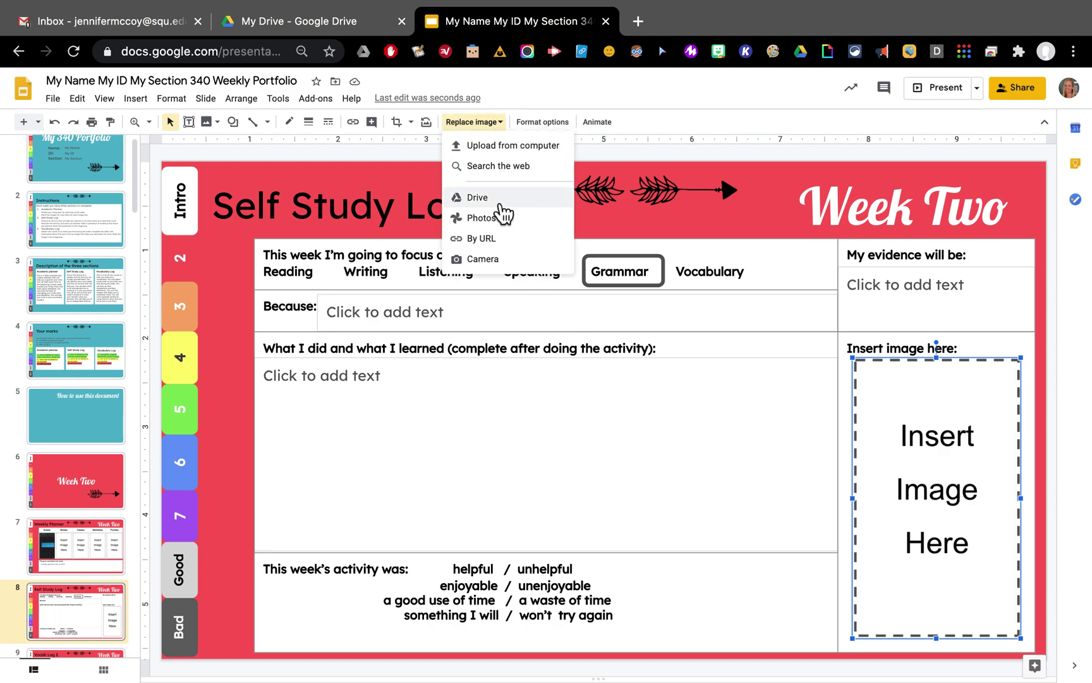
click(555, 442)
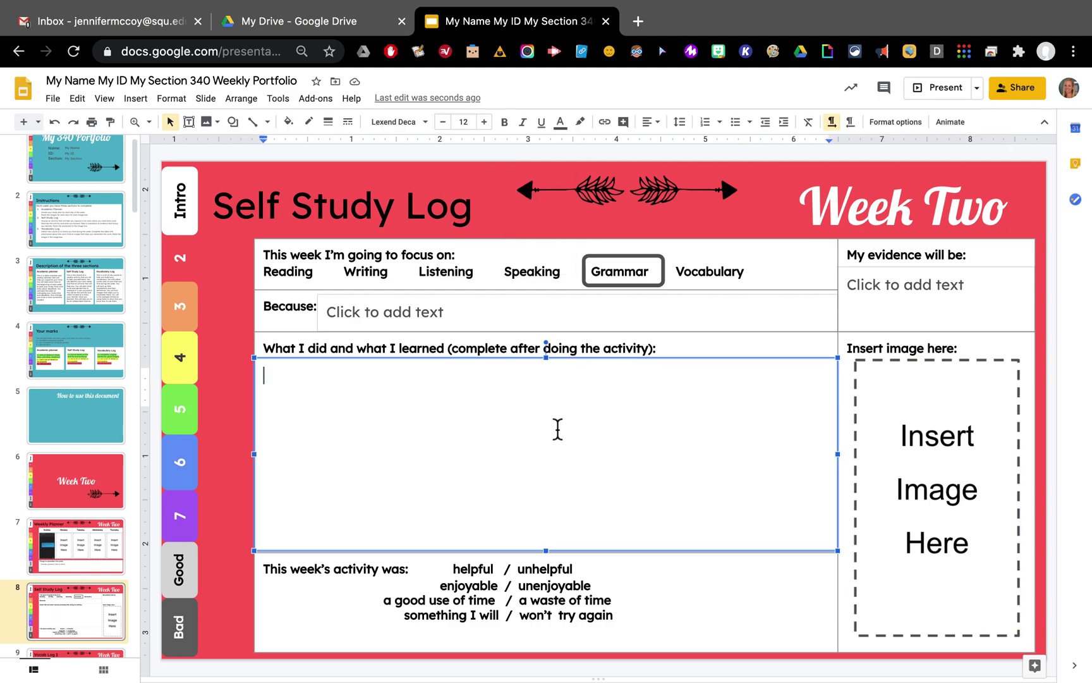
click(634, 290)
key(Delete)
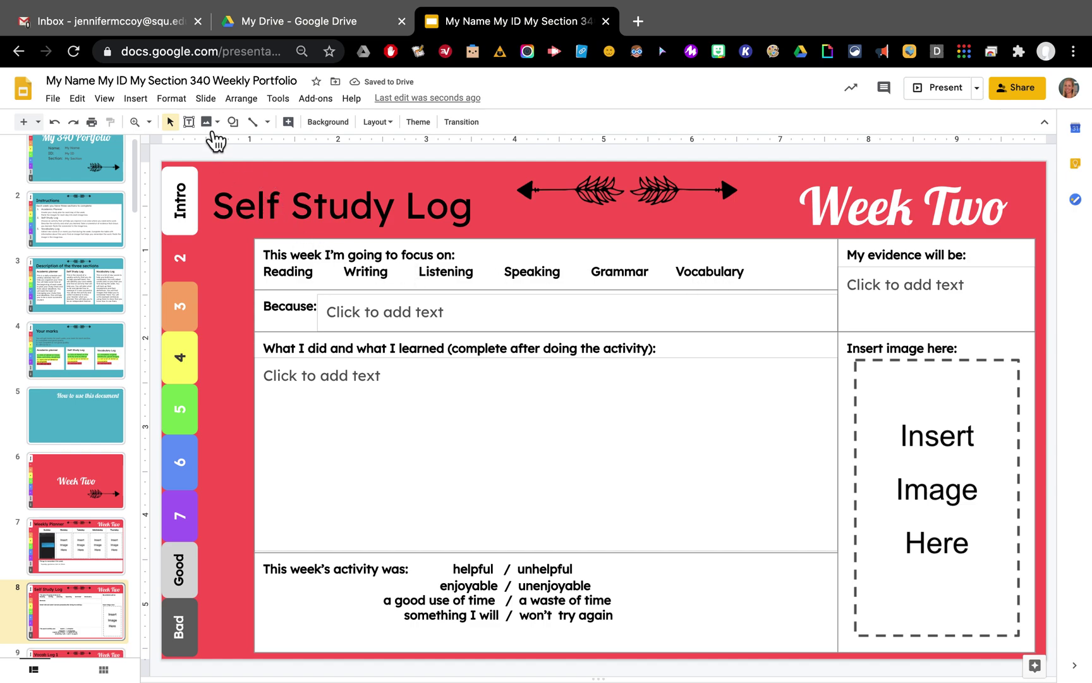
Step: Draw a rounded rectangle shape over the word Grammar
click(238, 124)
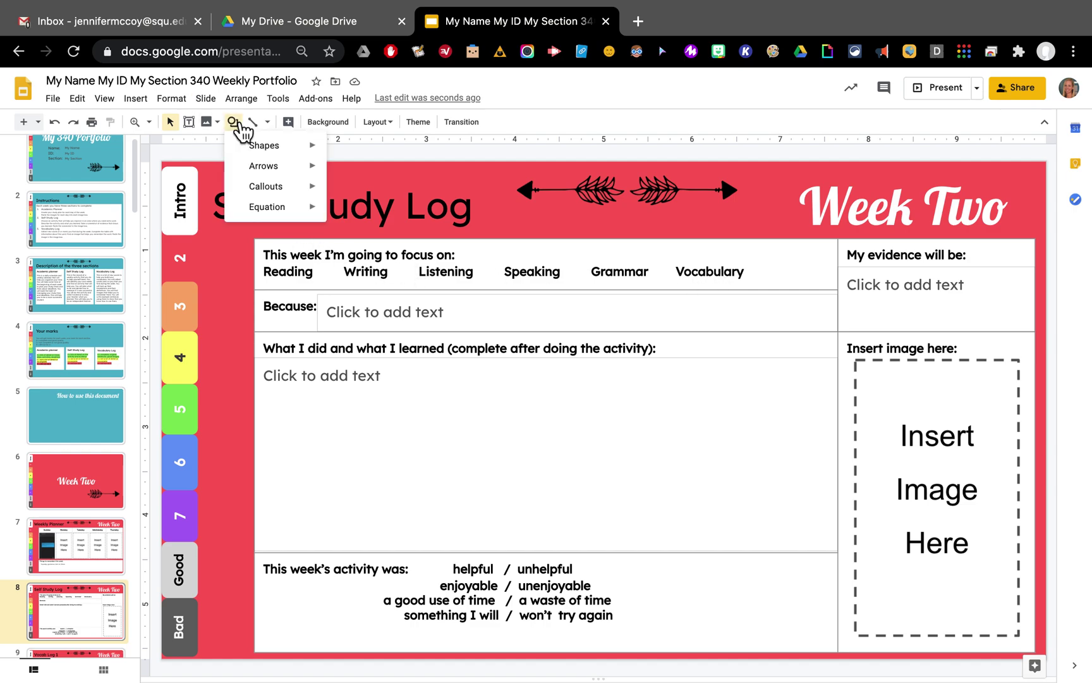
mouse_move(264, 149)
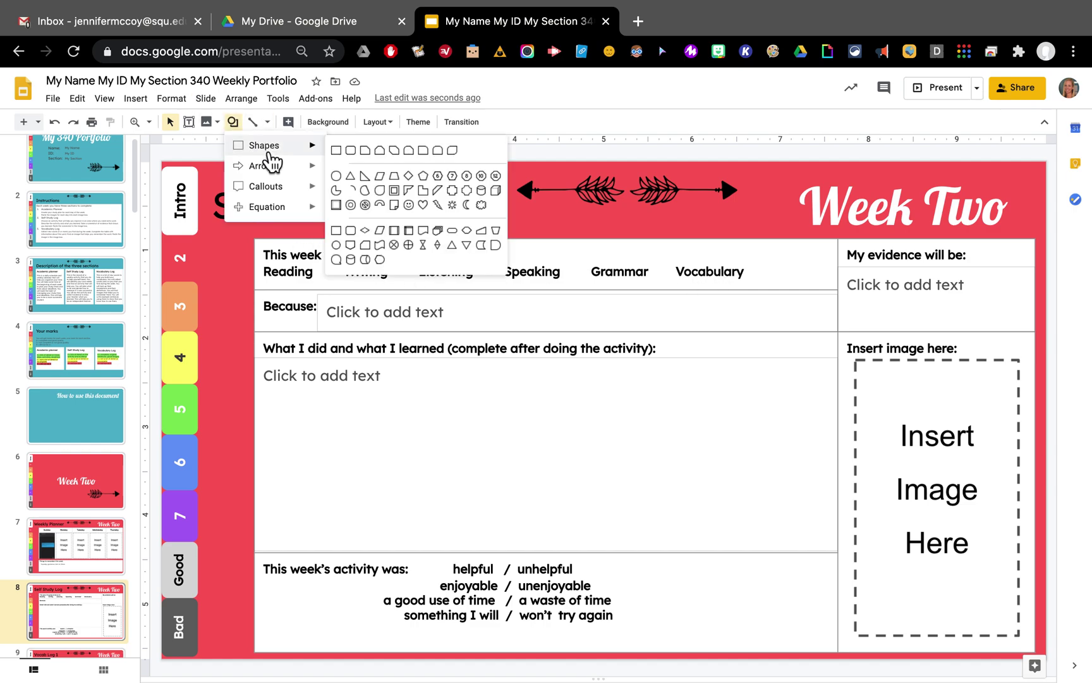
click(352, 151)
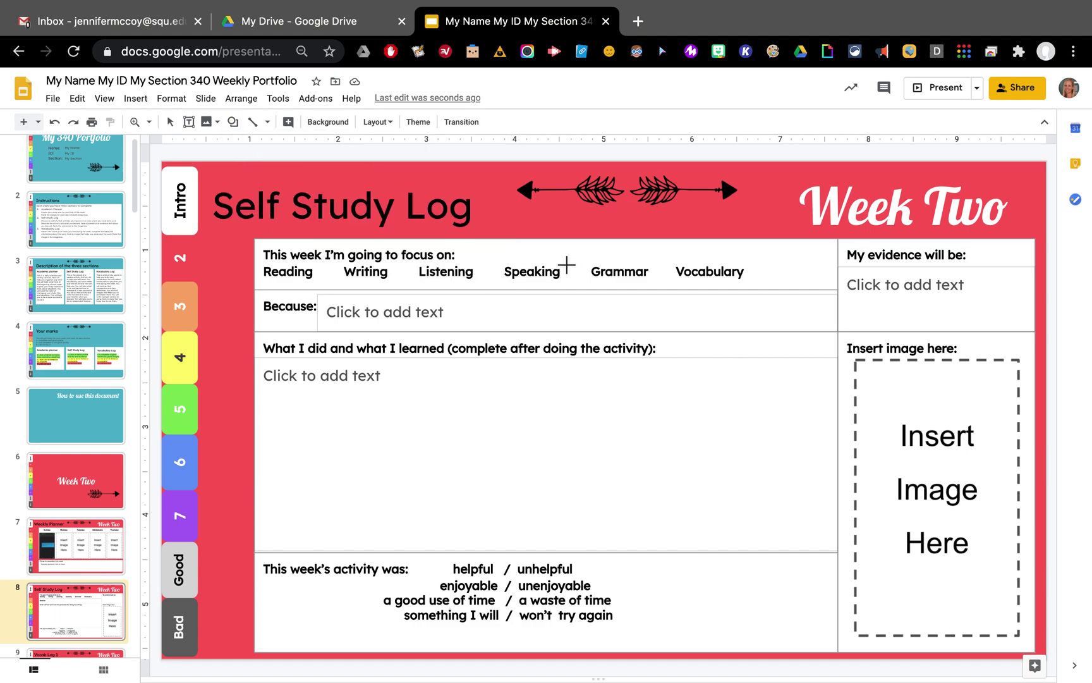
drag(578, 254, 664, 288)
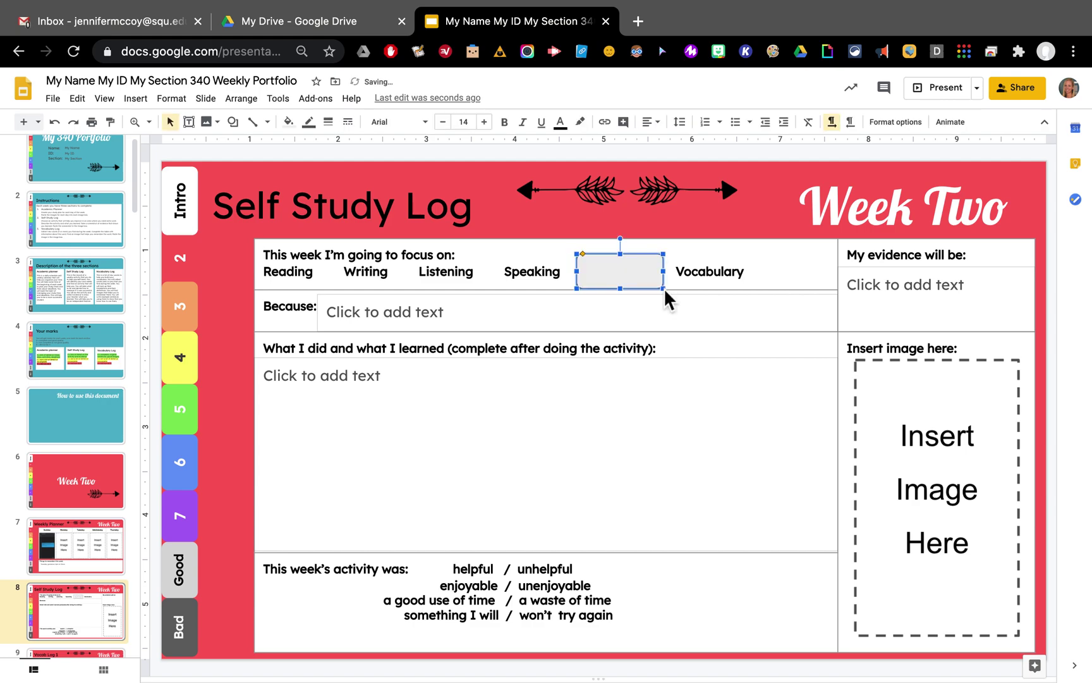
Step: Give the rectangle a transparent fill, a 4px border and a magenta border colour
click(291, 124)
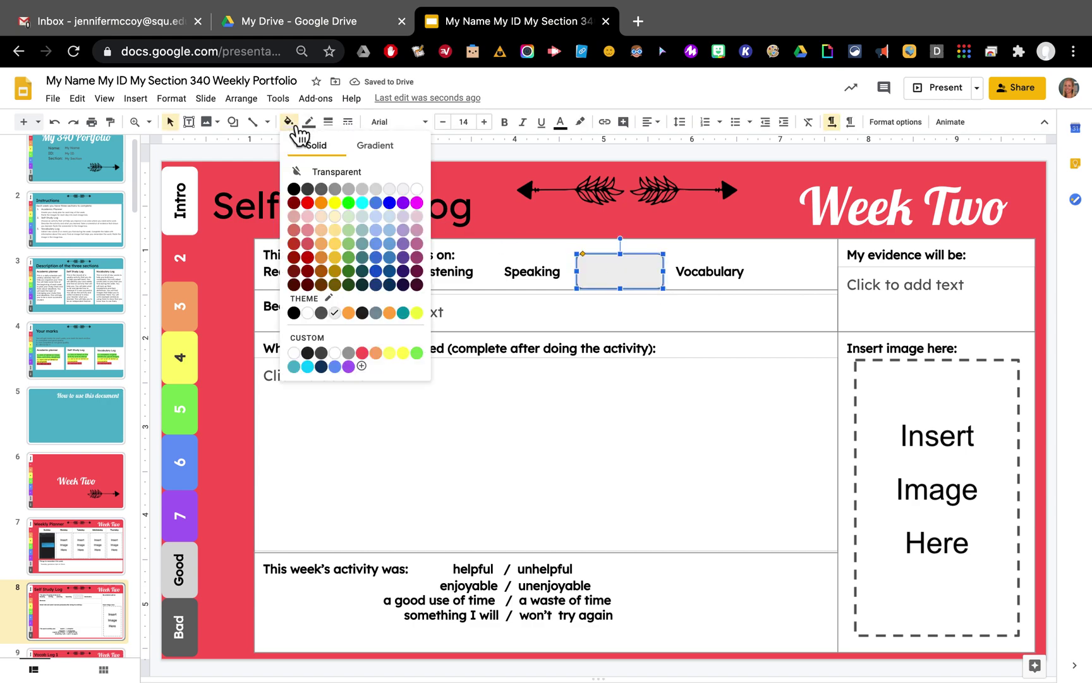
click(329, 170)
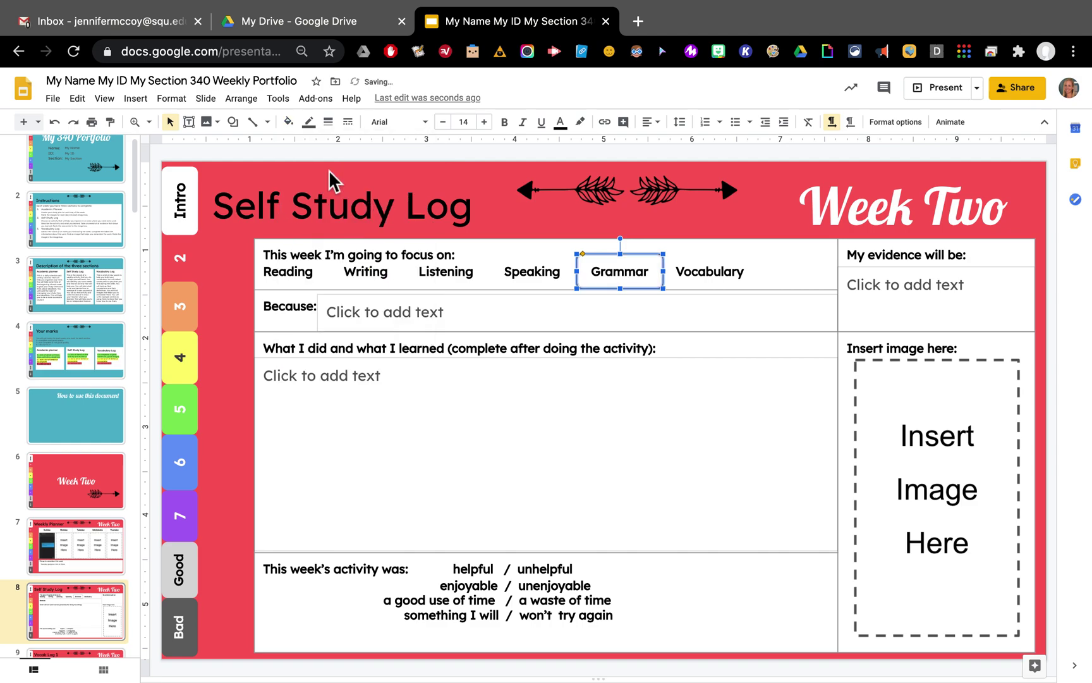
click(328, 121)
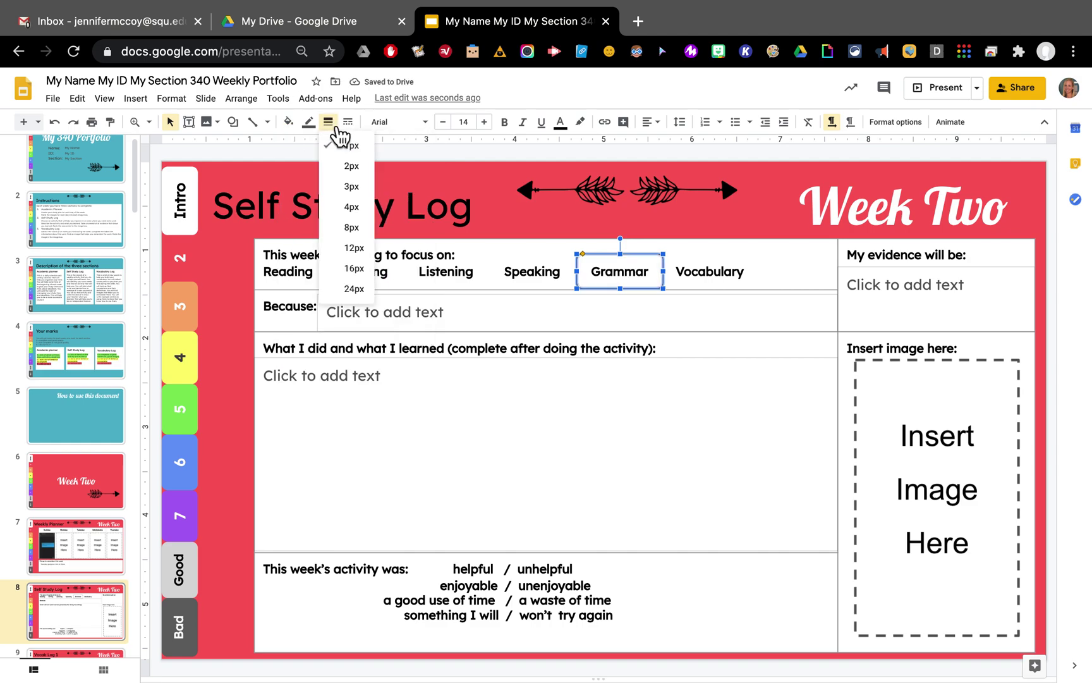
click(352, 207)
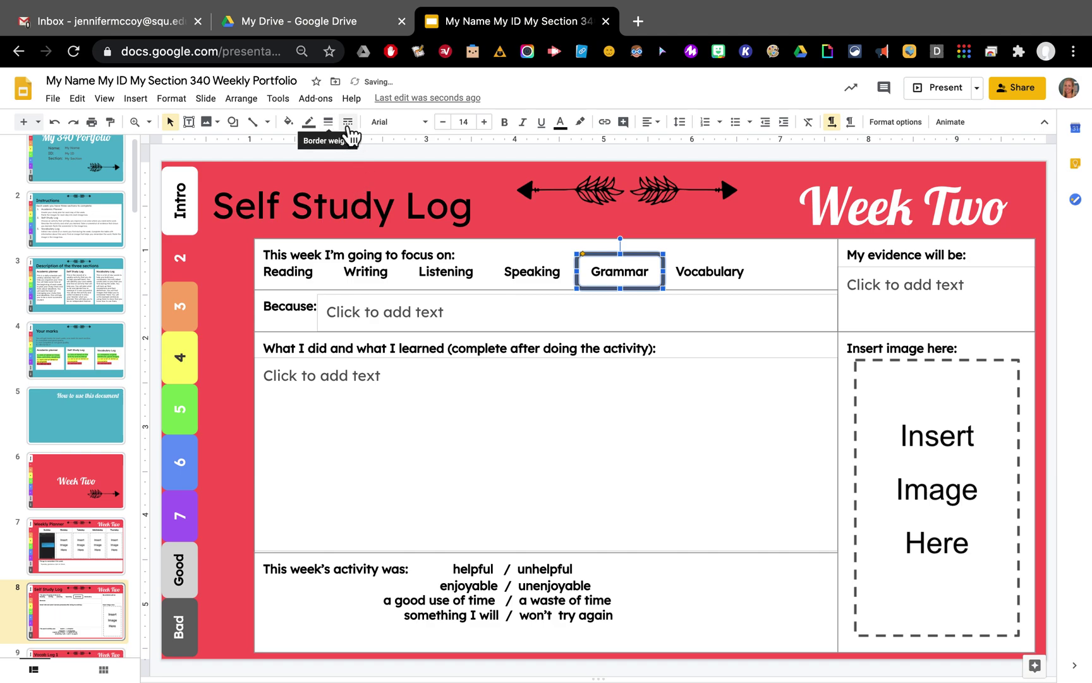
click(309, 124)
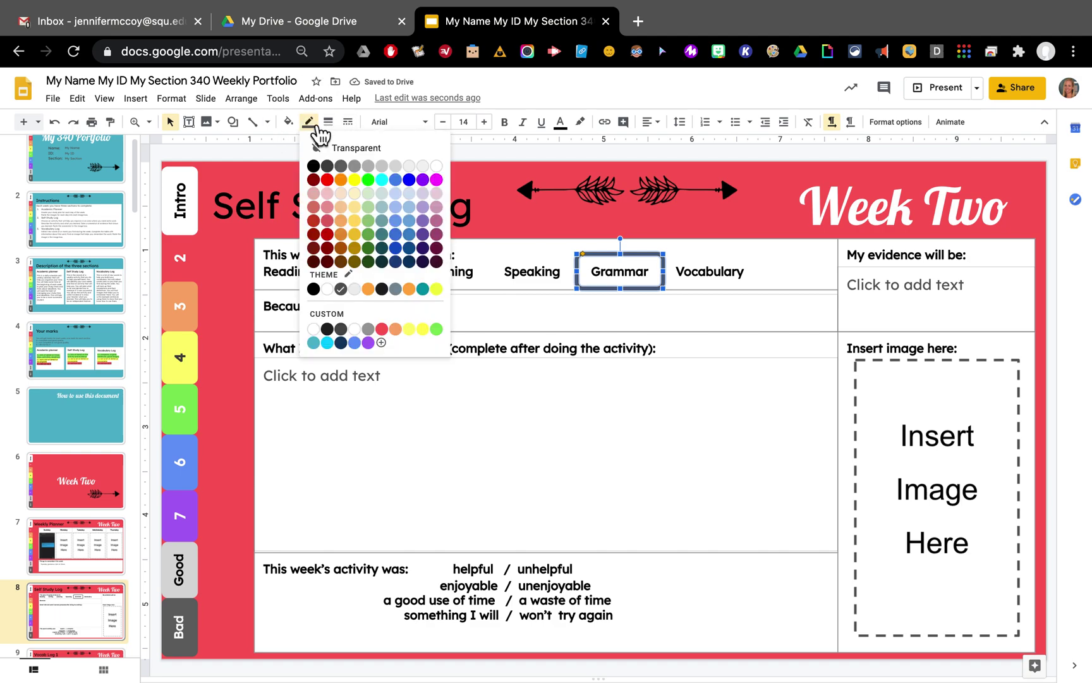
click(437, 179)
click(639, 432)
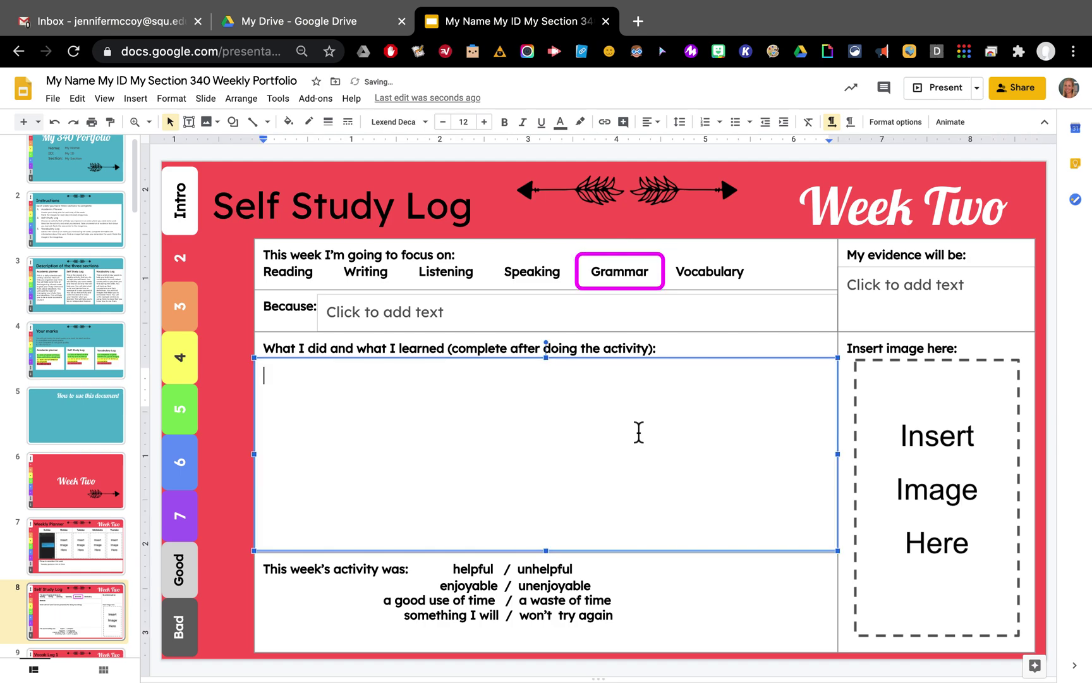
click(654, 291)
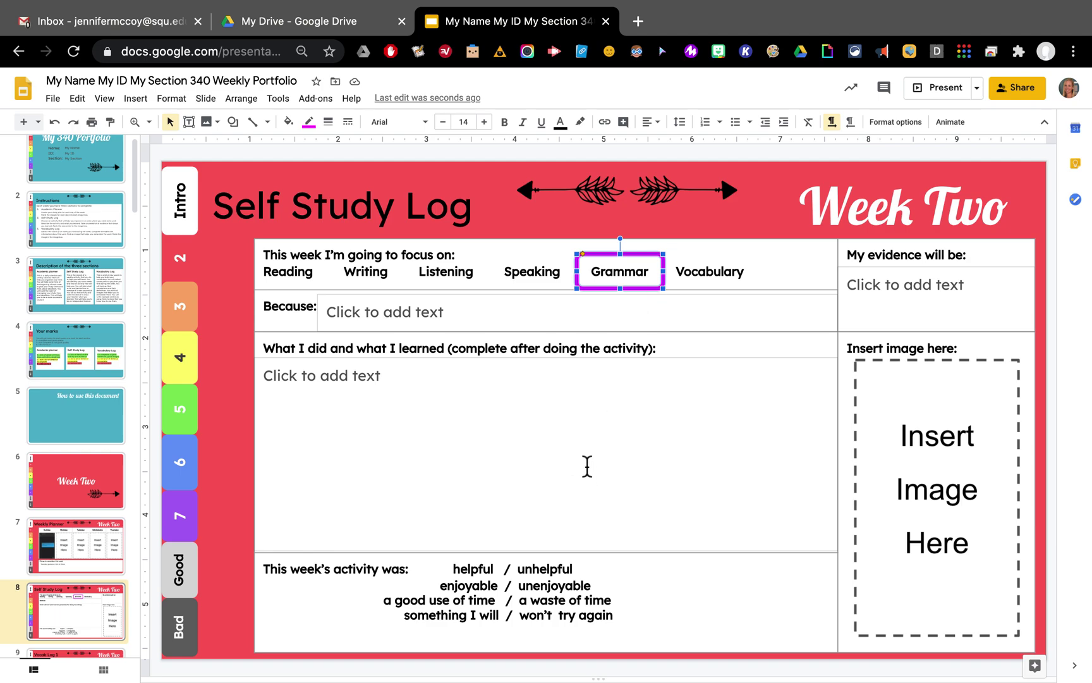
Step: Copy the magenta Grammar box and deselect everything on the slide
right_click(643, 293)
click(677, 306)
click(641, 424)
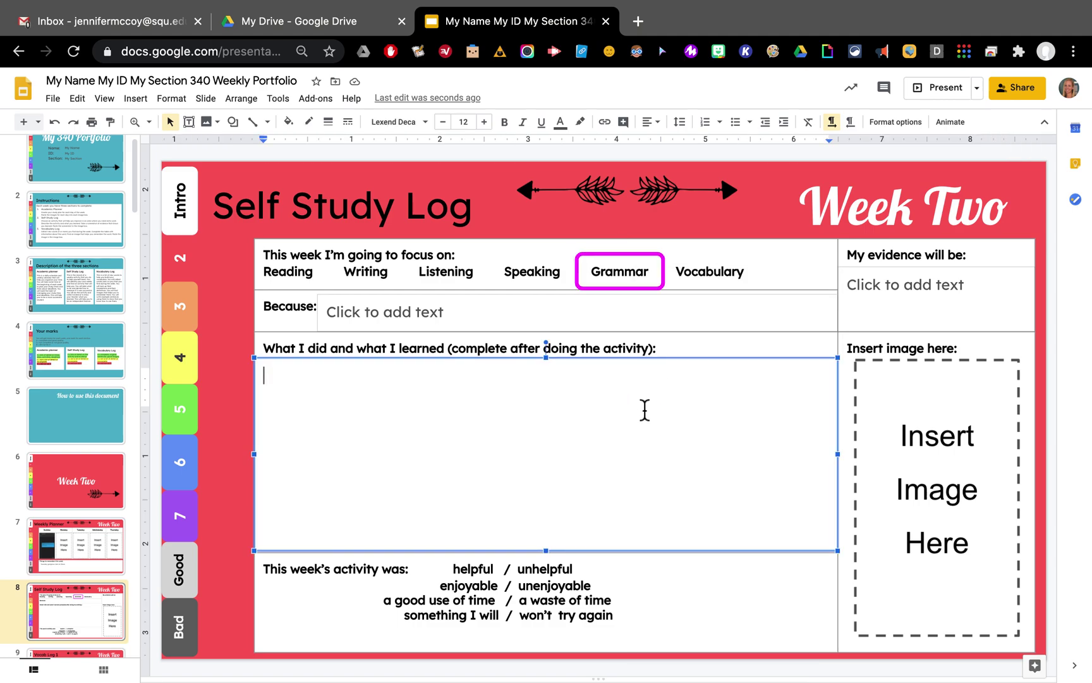
click(699, 340)
click(645, 575)
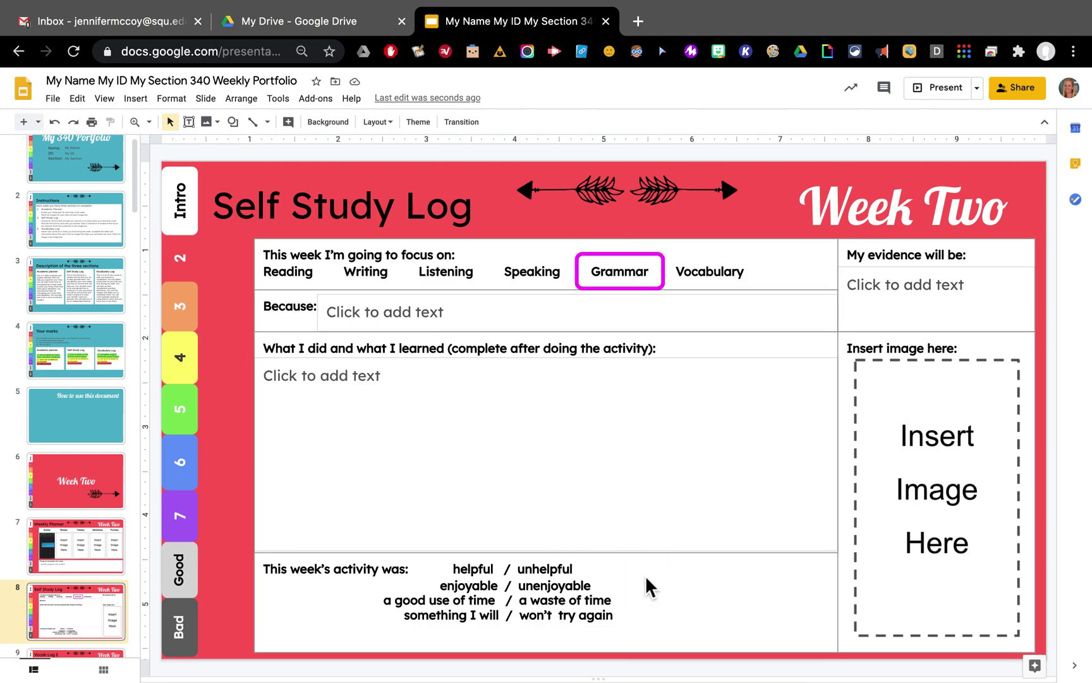
Step: Paste a trial copy over 'unhelpful', delete it, and close the presentation tab
right_click(679, 594)
click(714, 370)
drag(673, 277, 569, 559)
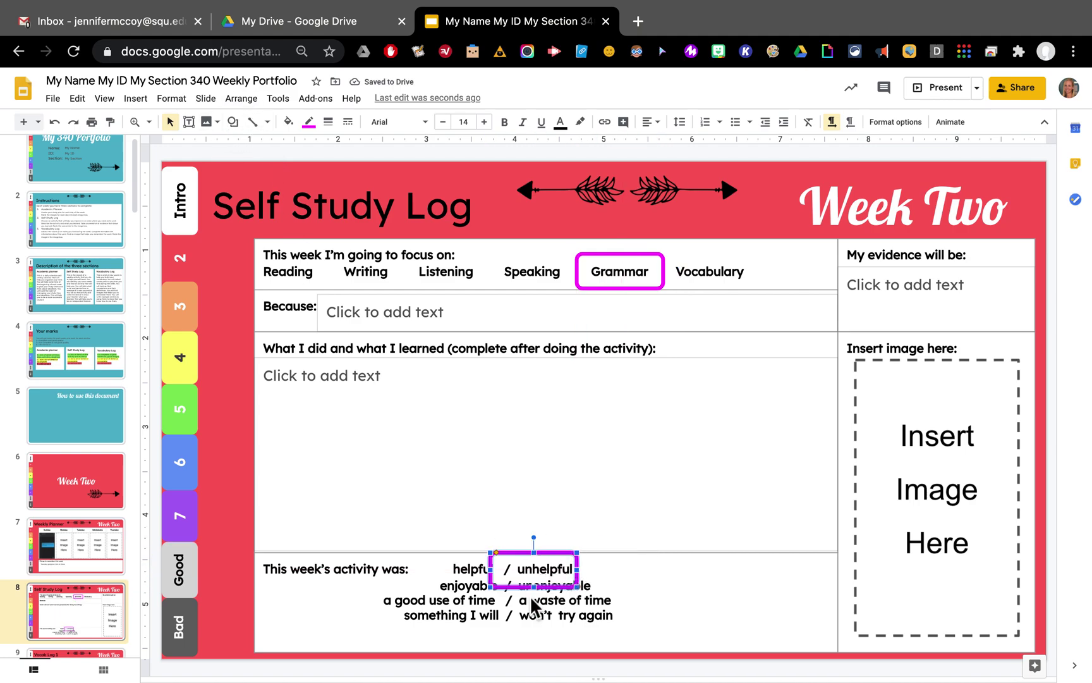
key(Delete)
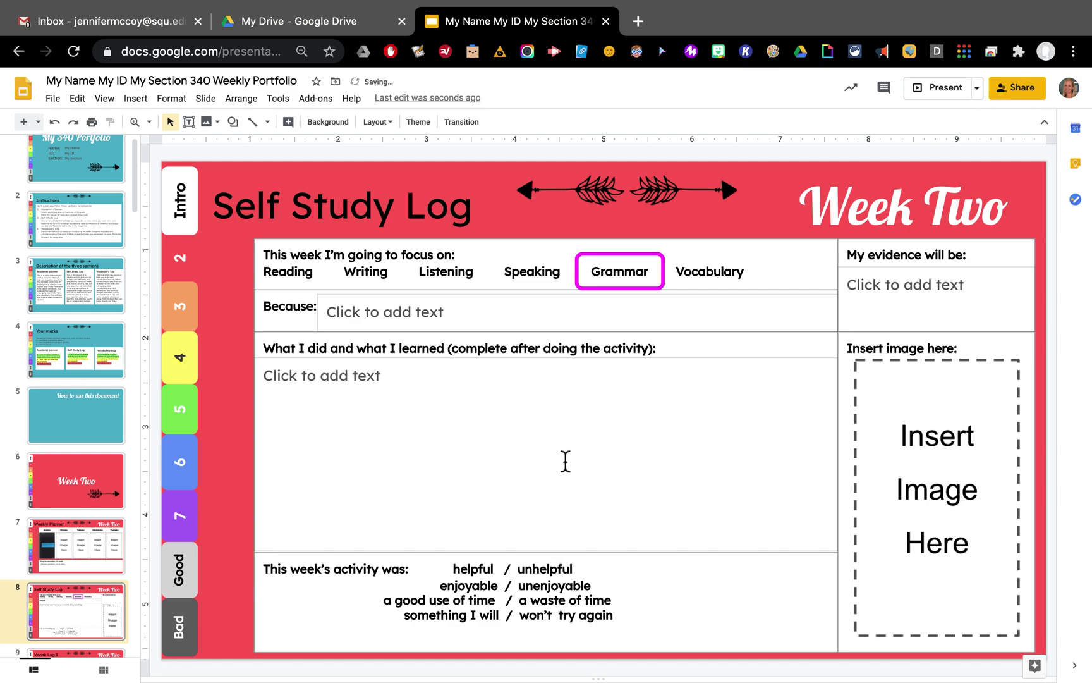
click(476, 428)
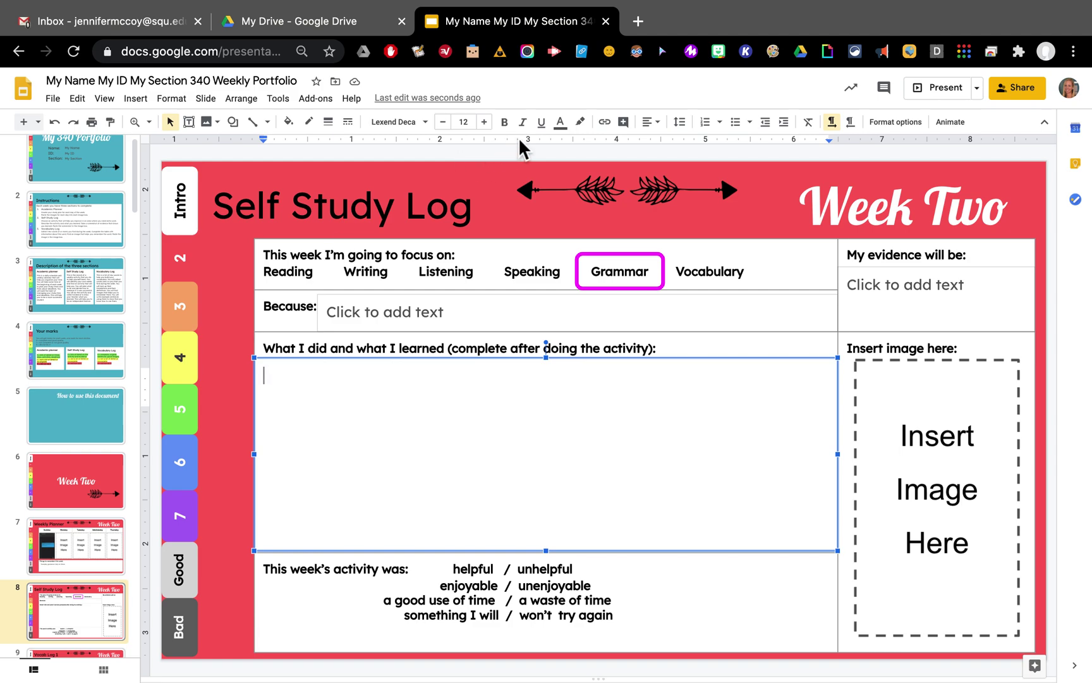
click(605, 21)
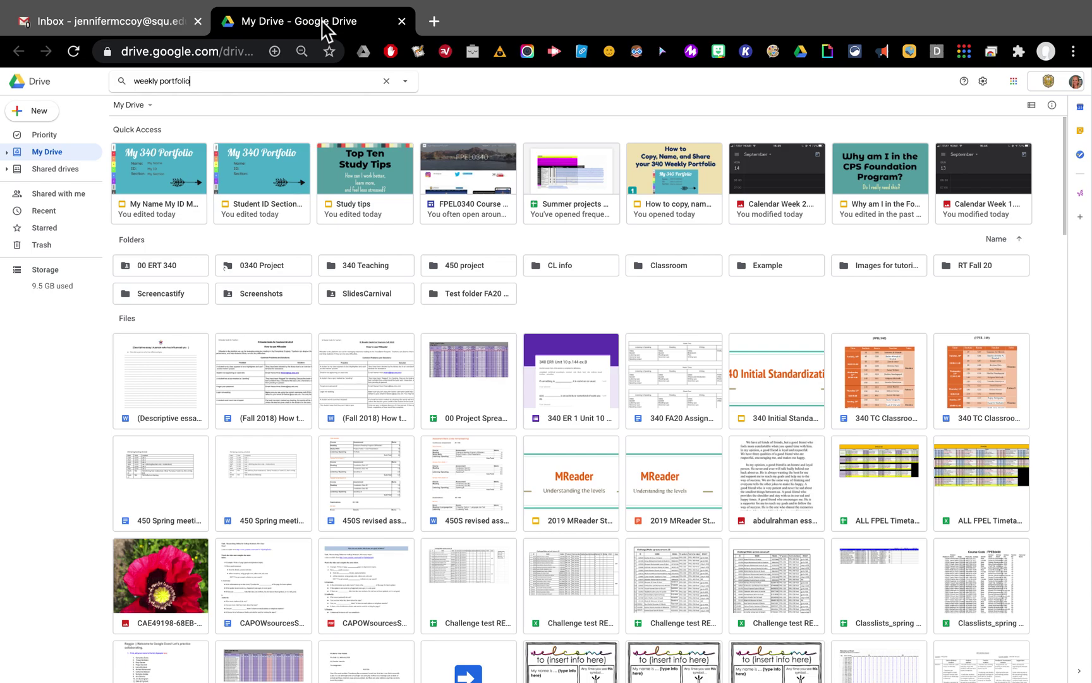